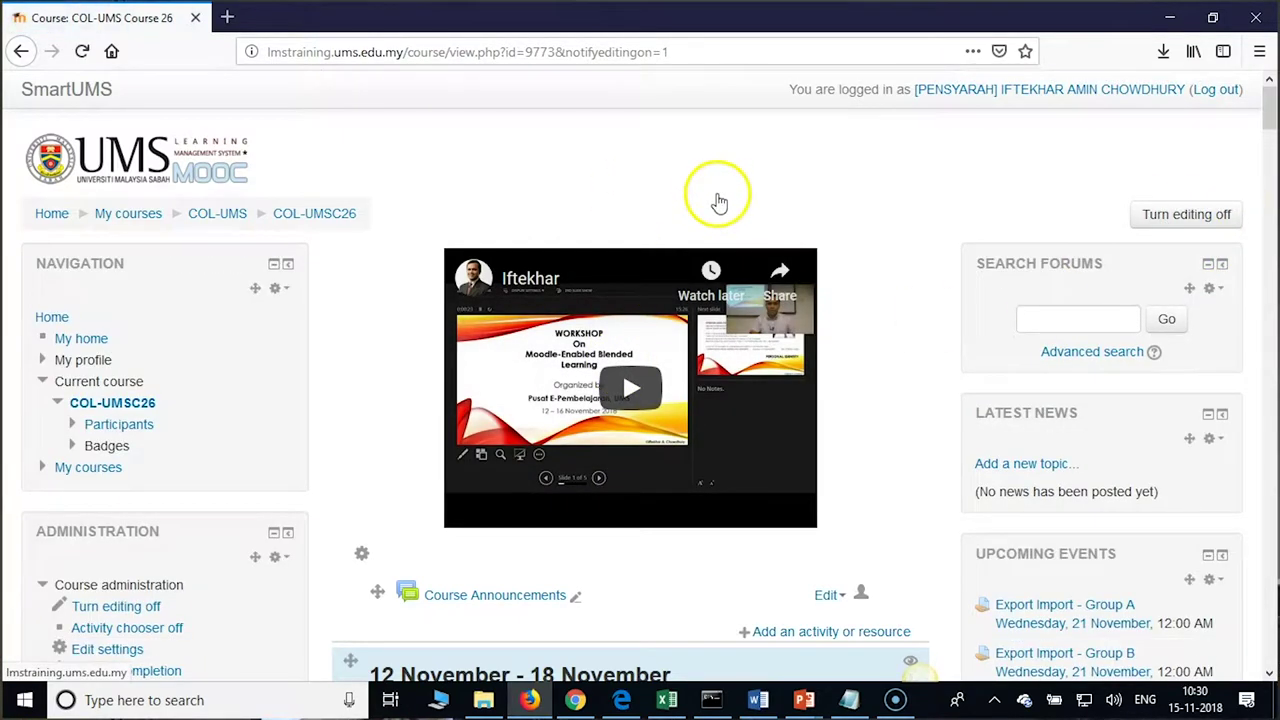
Add a Quiz activity to the 12 November - 18 November course section.
{"action": "scroll", "coordinate": [563, 251], "scroll_direction": "down", "scroll_amount": 2}
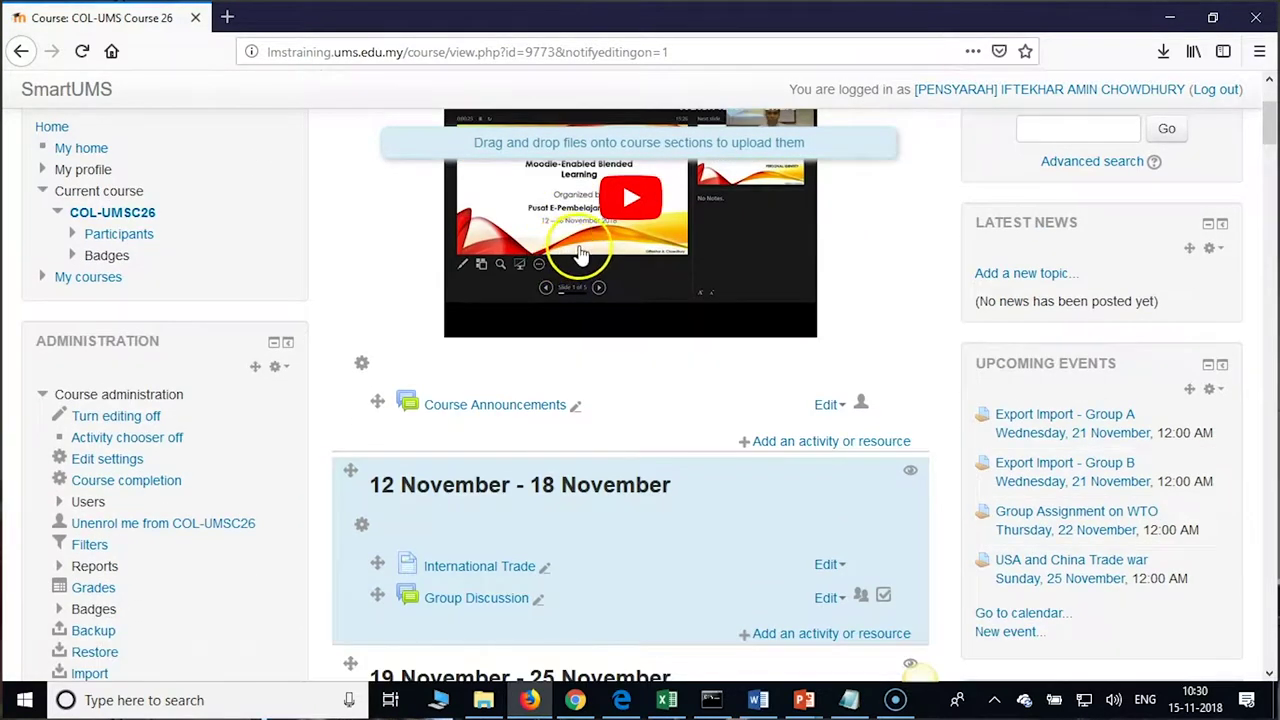
{"action": "scroll", "coordinate": [622, 400], "scroll_direction": "down", "scroll_amount": 1}
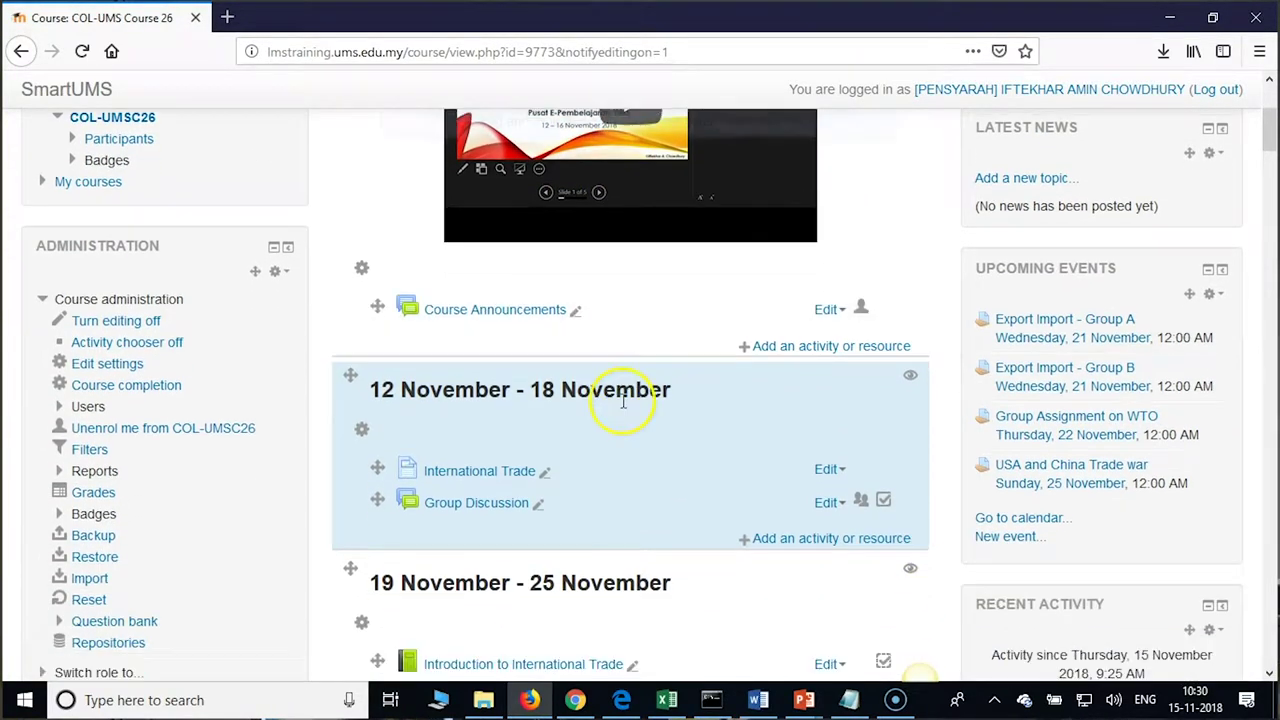
{"action": "scroll", "coordinate": [622, 401], "scroll_direction": "down", "scroll_amount": 1}
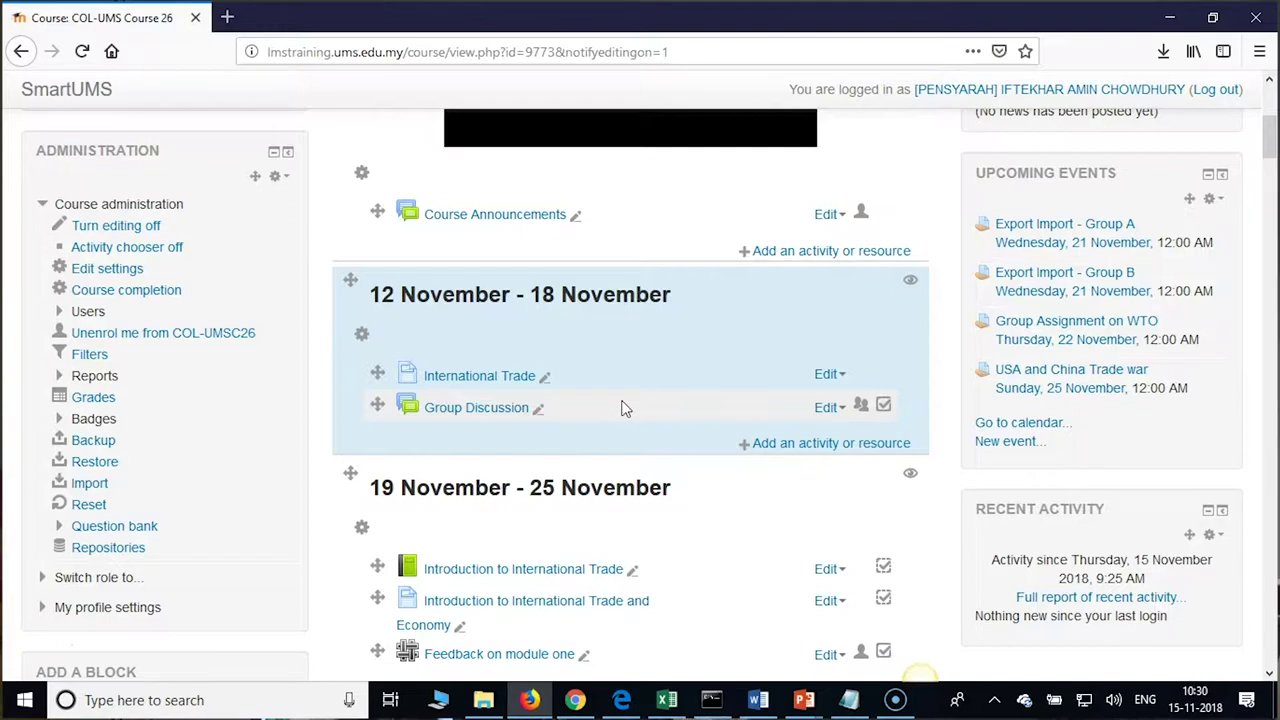
{"action": "left_click_drag", "start_coordinate": [627, 373], "coordinate": [602, 401]}
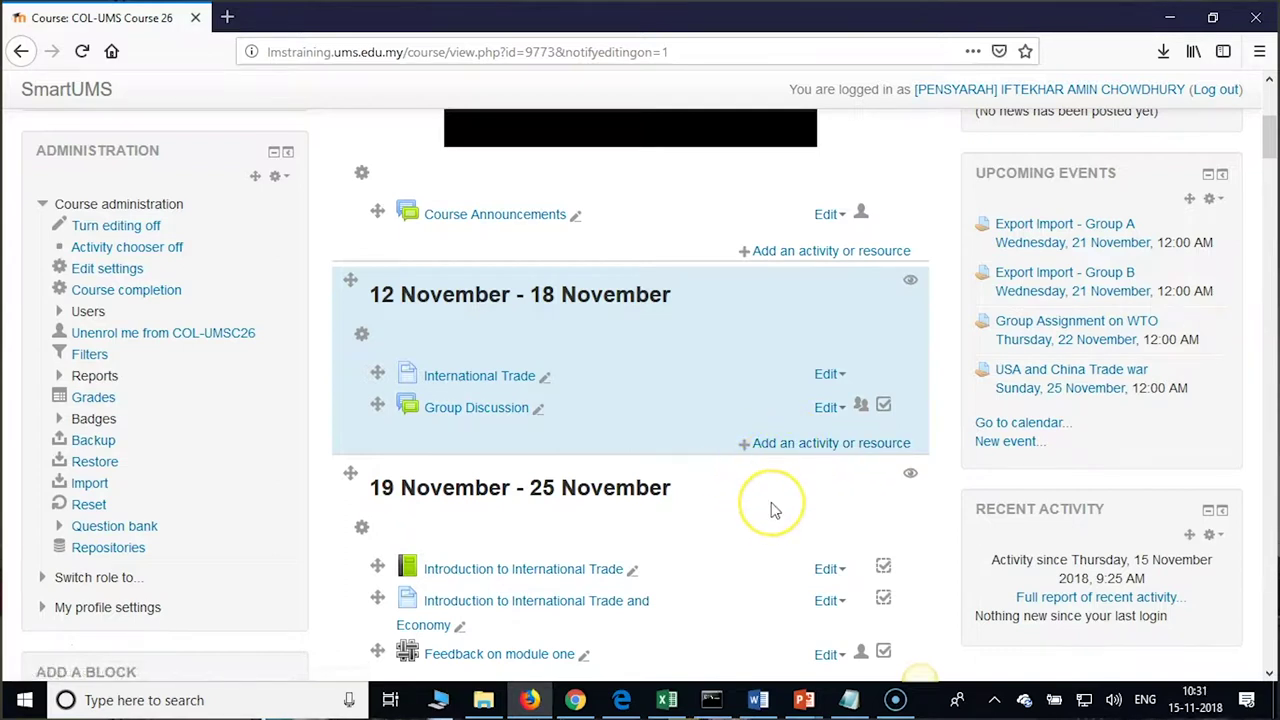
{"action": "left_click", "coordinate": [812, 448]}
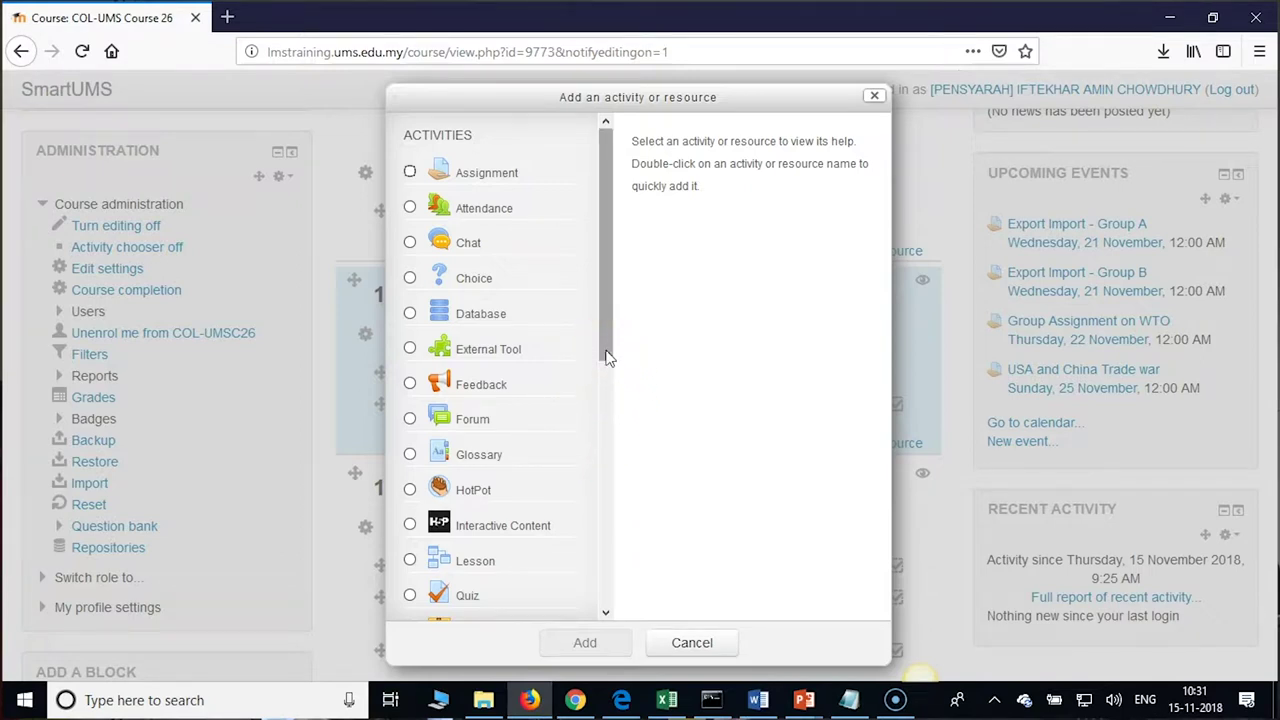
{"action": "left_click_drag", "start_coordinate": [610, 358], "coordinate": [597, 443]}
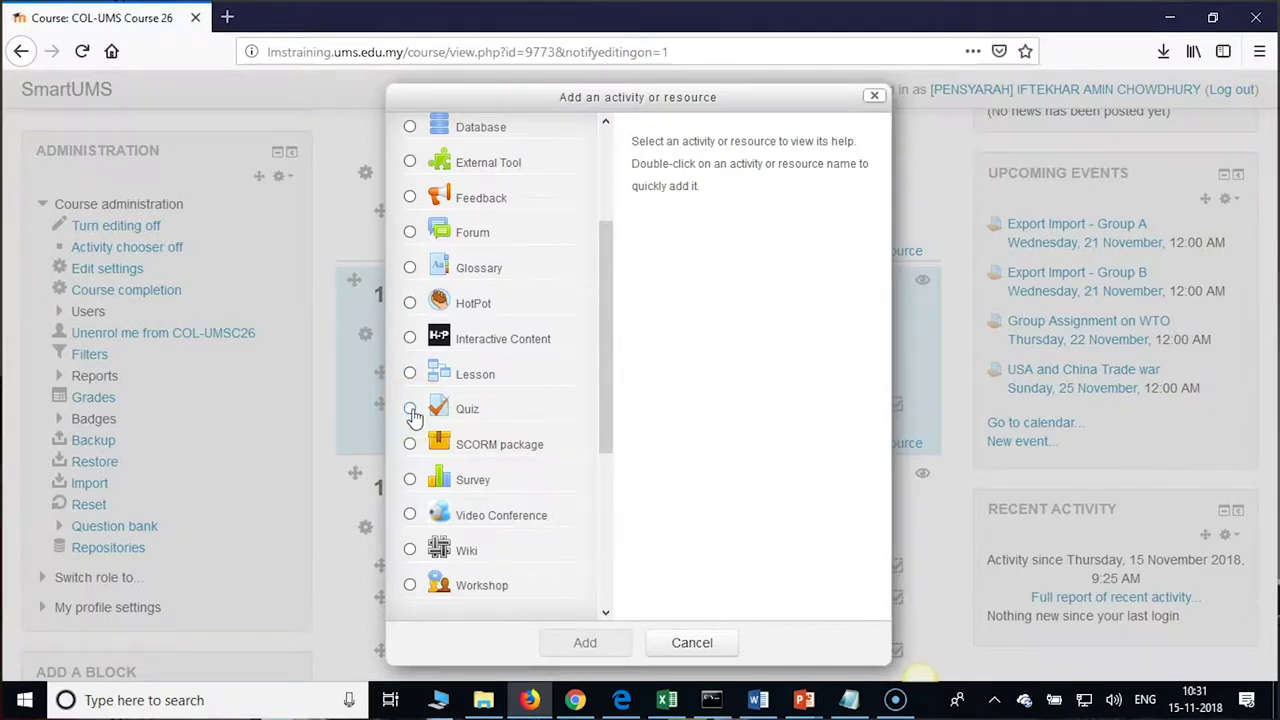
{"action": "left_click", "coordinate": [410, 410]}
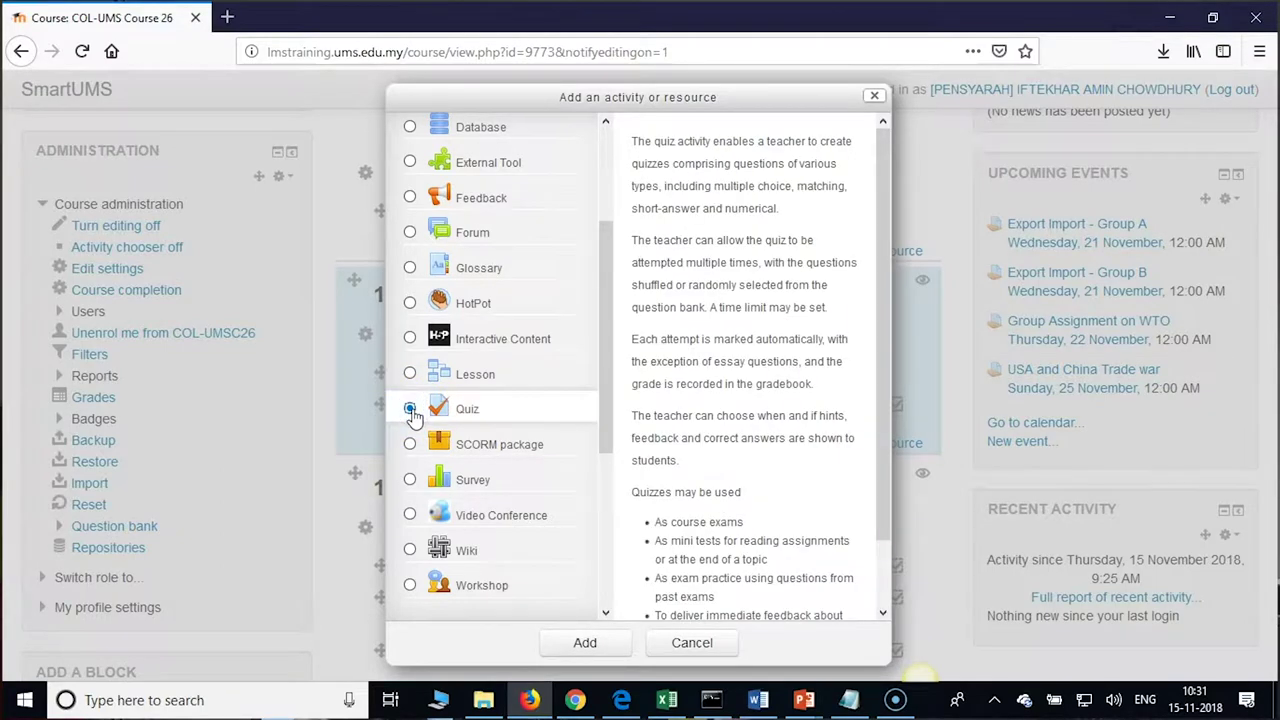
{"action": "left_click_drag", "start_coordinate": [889, 423], "coordinate": [889, 589]}
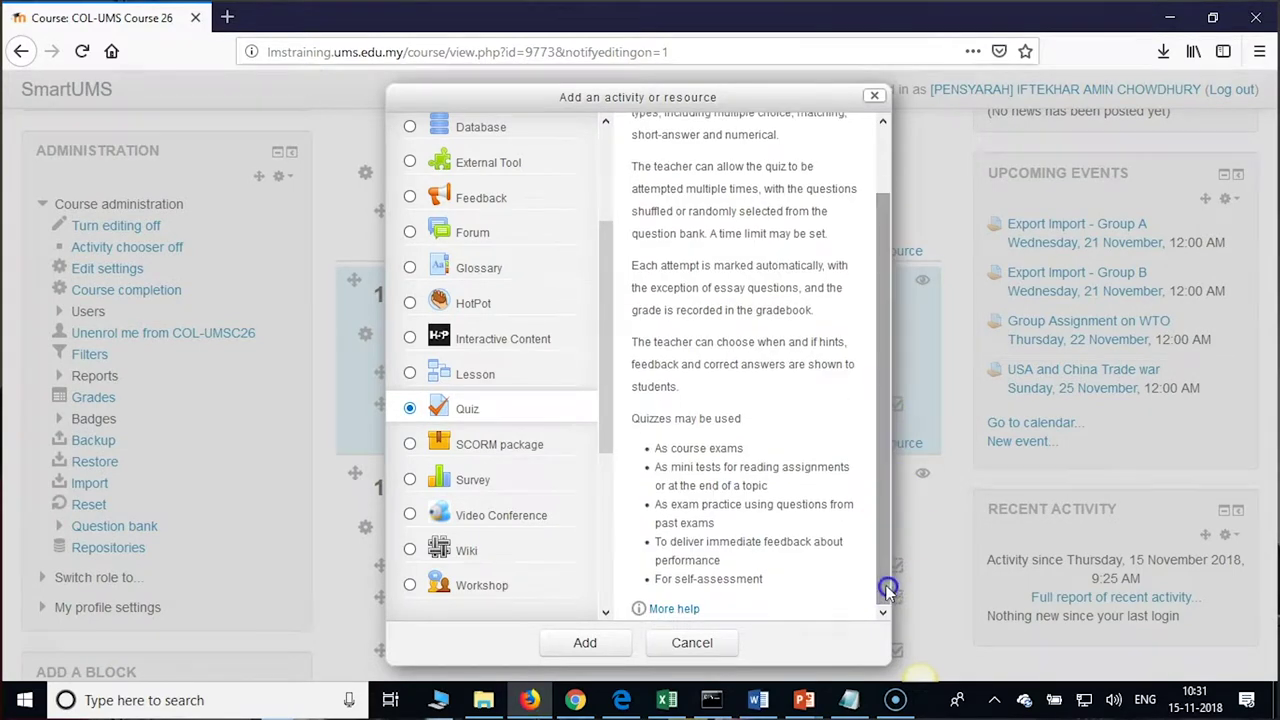
{"action": "left_click", "coordinate": [586, 642]}
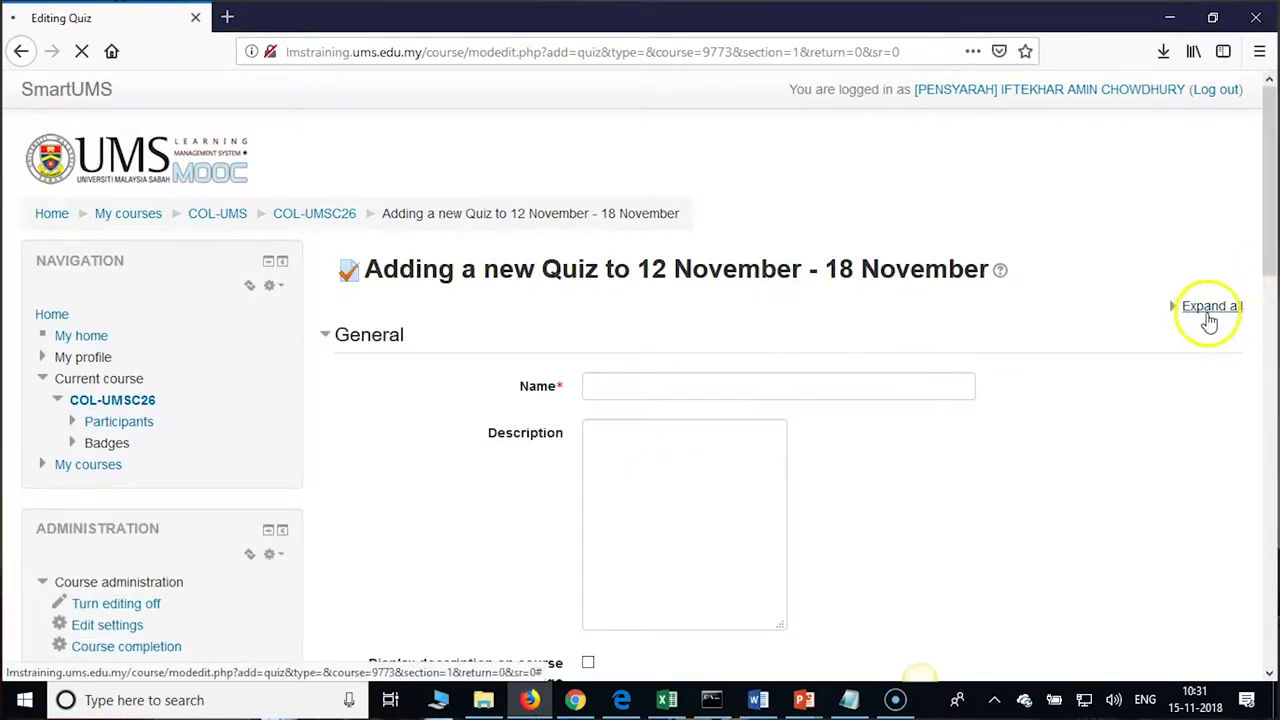
Expand all the quiz settings sections and name the quiz "Quiz on Free Trade and Protectionism".
{"action": "left_click", "coordinate": [1210, 316]}
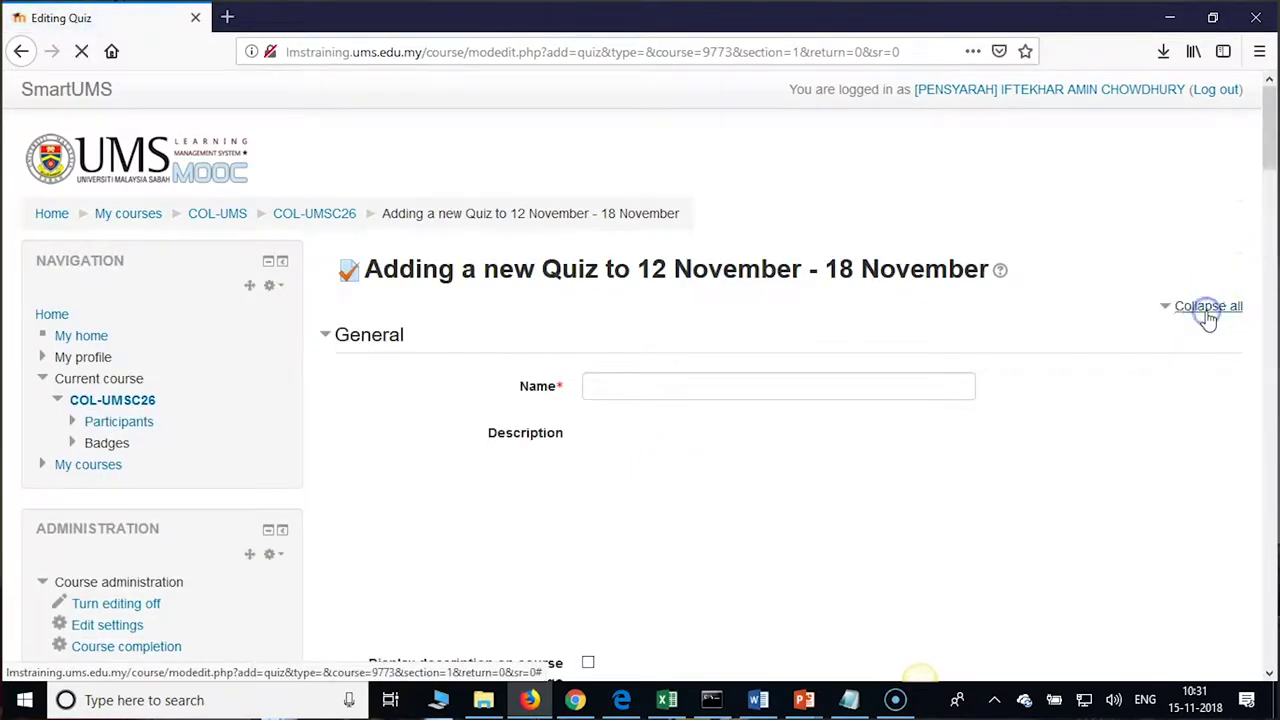
{"action": "left_click", "coordinate": [726, 380]}
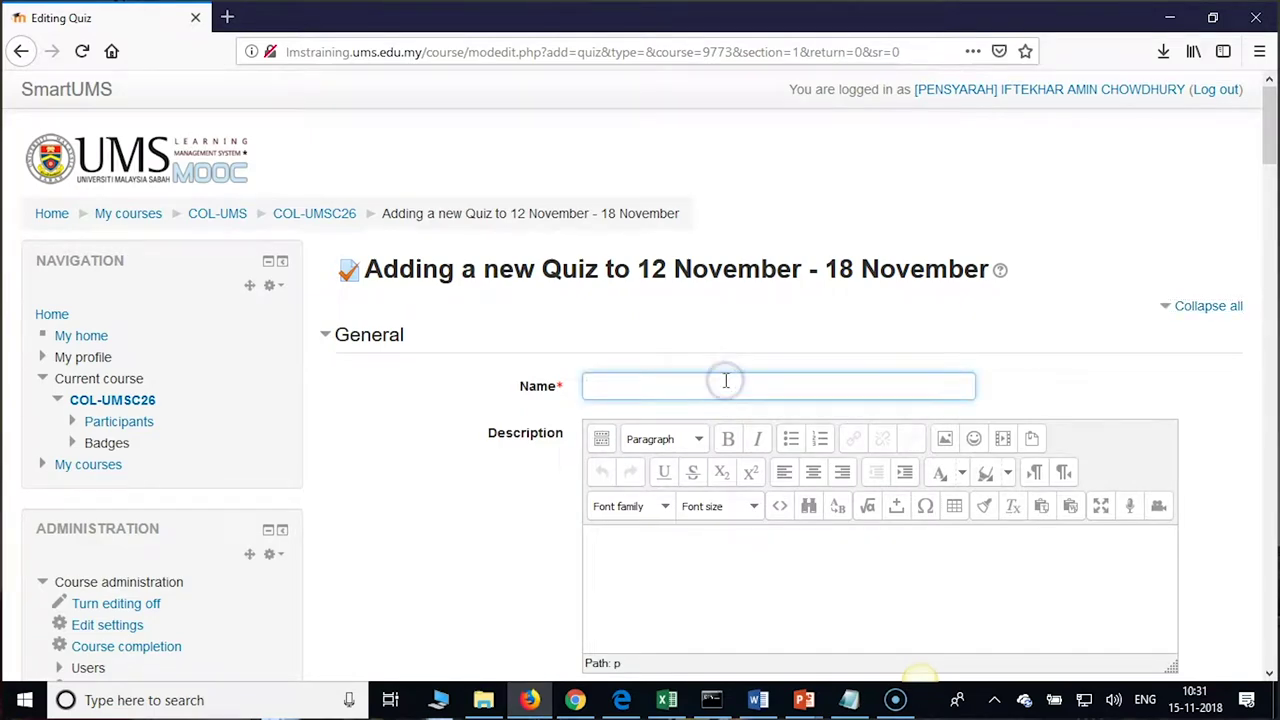
{"action": "scroll", "coordinate": [726, 380], "scroll_direction": "down", "scroll_amount": 3}
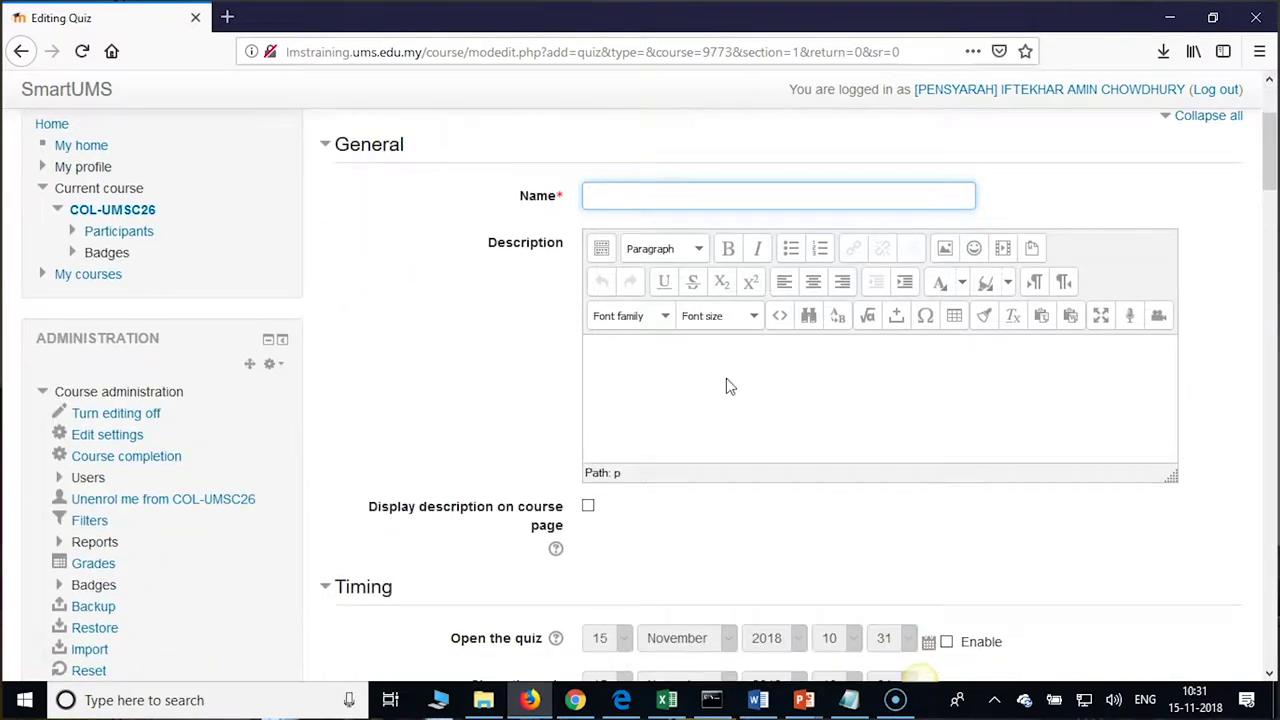
{"action": "scroll", "coordinate": [726, 378], "scroll_direction": "up", "scroll_amount": 2}
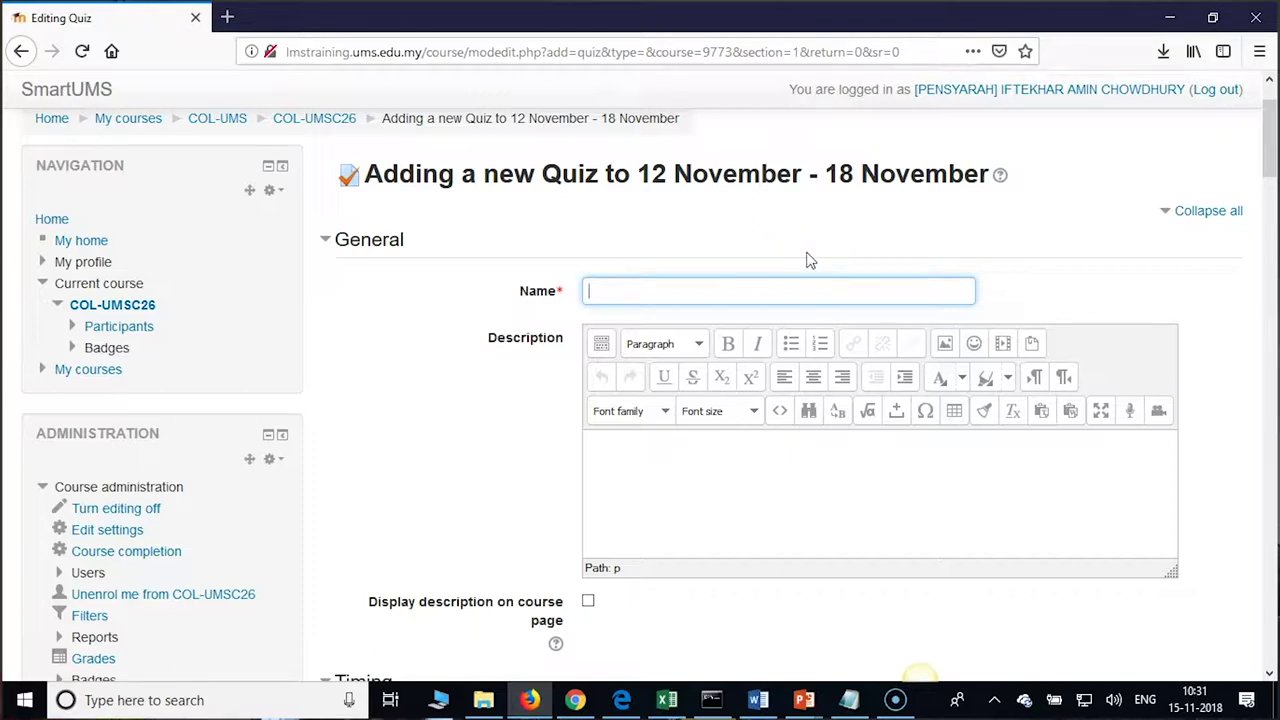
{"action": "type", "text": "Free Tr"}
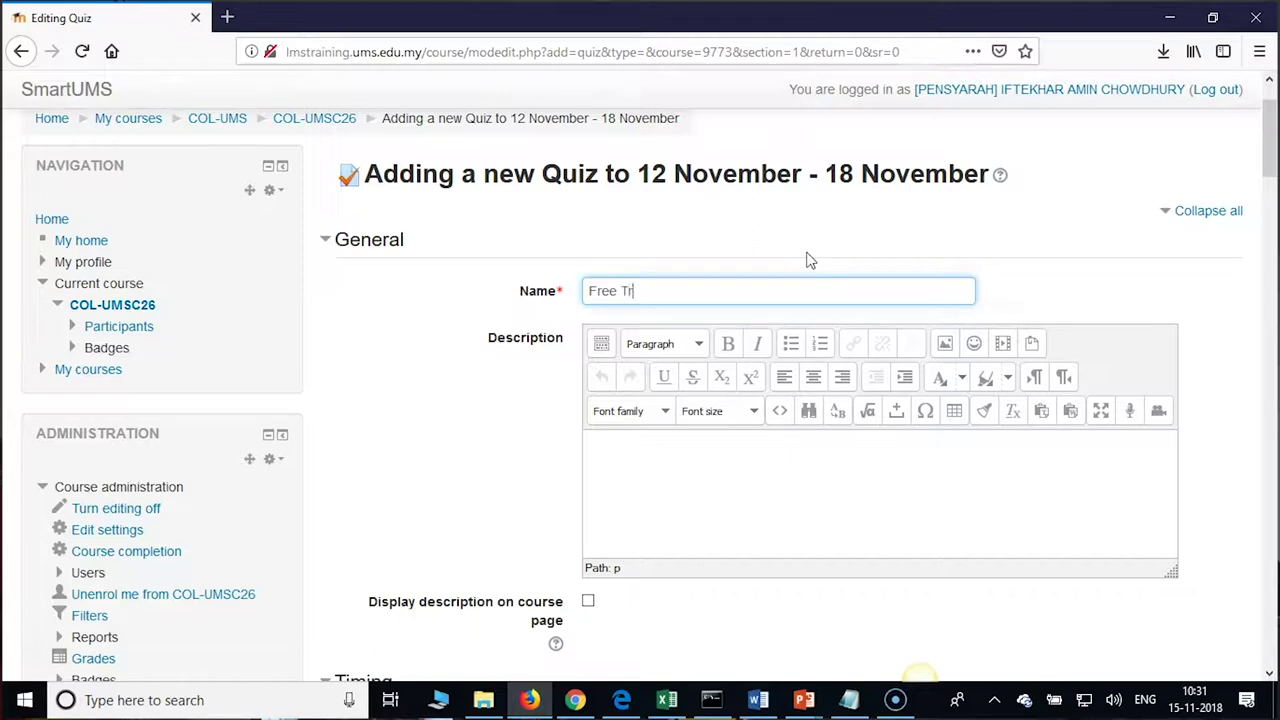
{"action": "type", "text": "ade and Protectionism"}
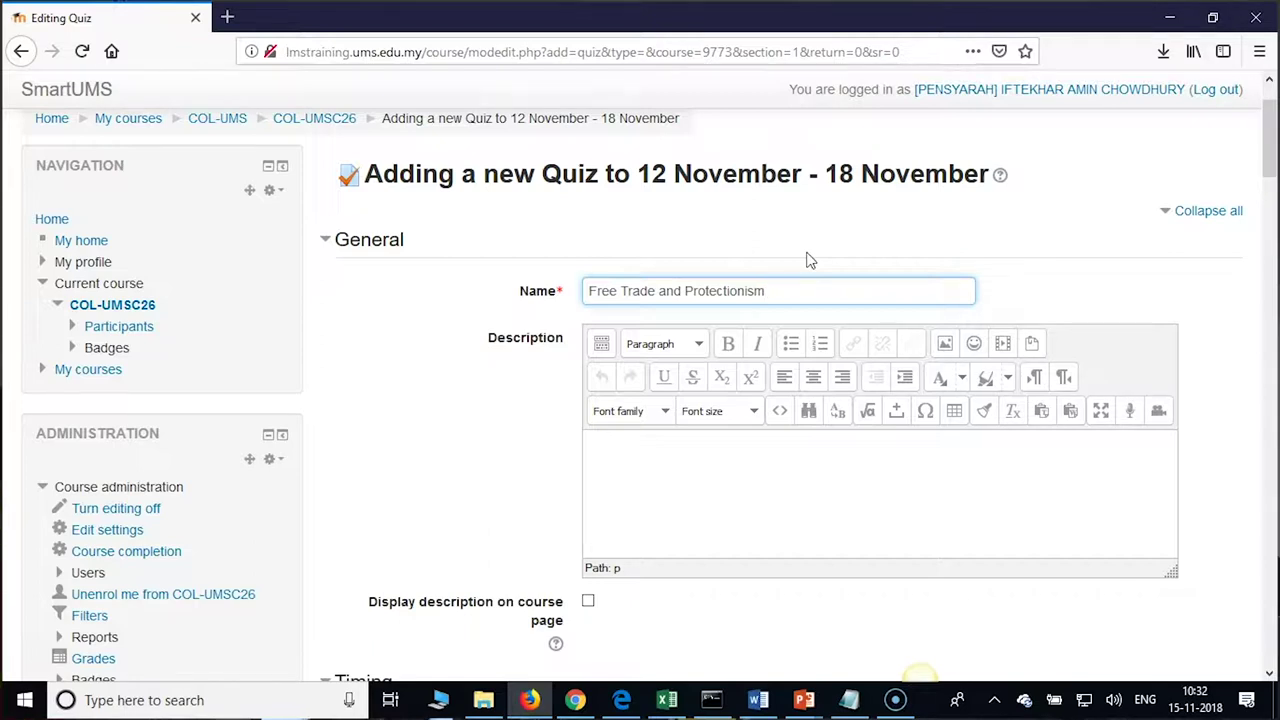
{"action": "key", "text": "Home"}
{"action": "type", "text": "Quiz "}
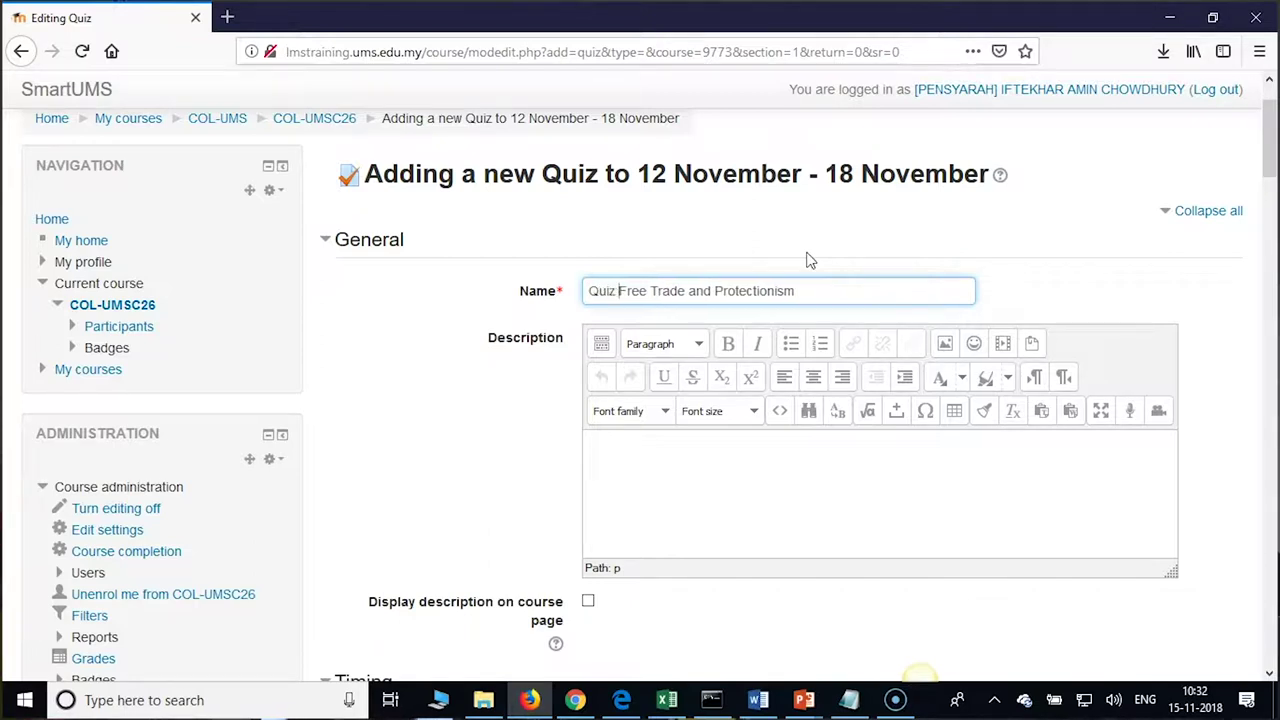
{"action": "type", "text": "on"}
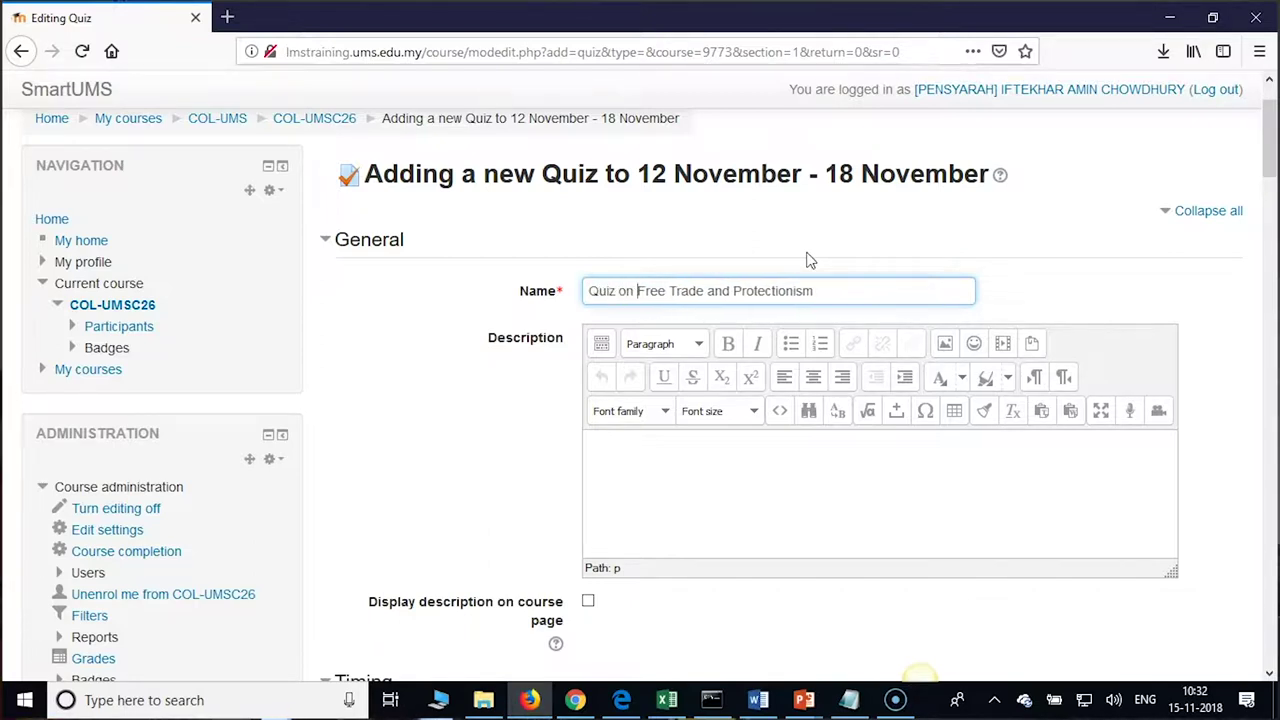
Write the quiz description: answer all TEN questions, only one answer and 1 mark each, and 10 minutes to complete the exam.
{"action": "left_click", "coordinate": [705, 480]}
{"action": "scroll", "coordinate": [740, 495], "scroll_direction": "down", "scroll_amount": 2}
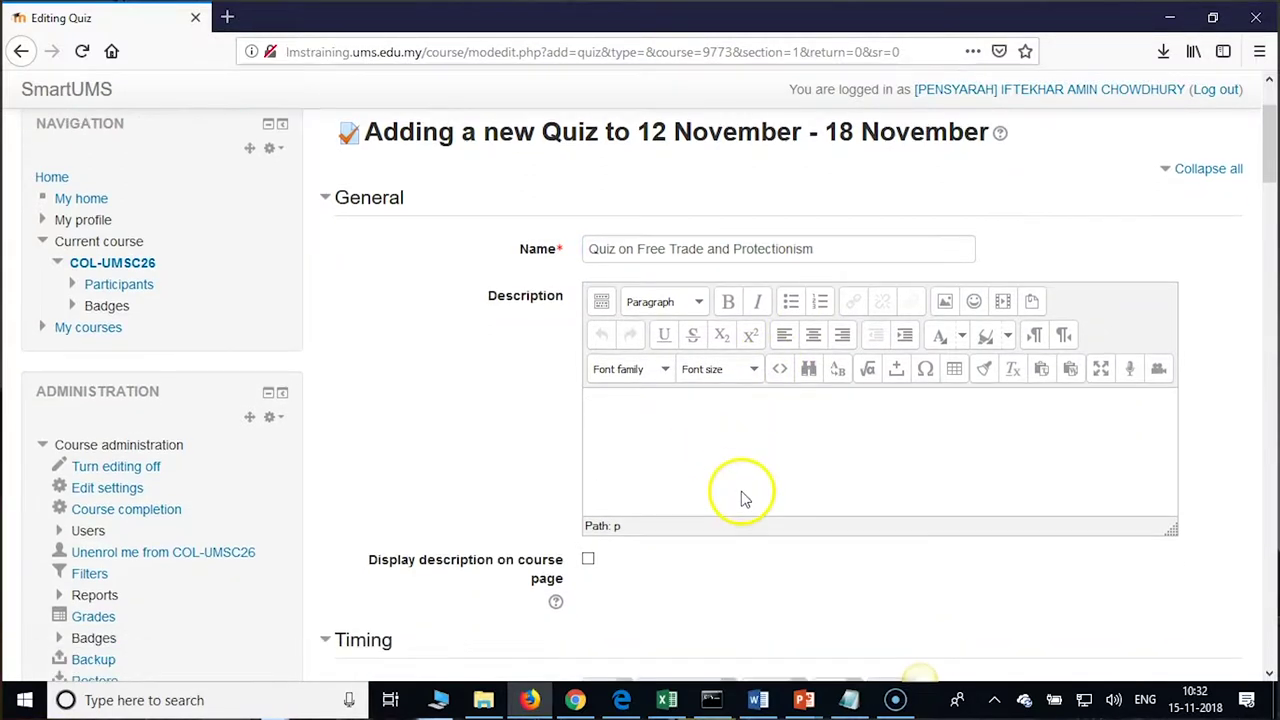
{"action": "scroll", "coordinate": [743, 498], "scroll_direction": "down", "scroll_amount": 1}
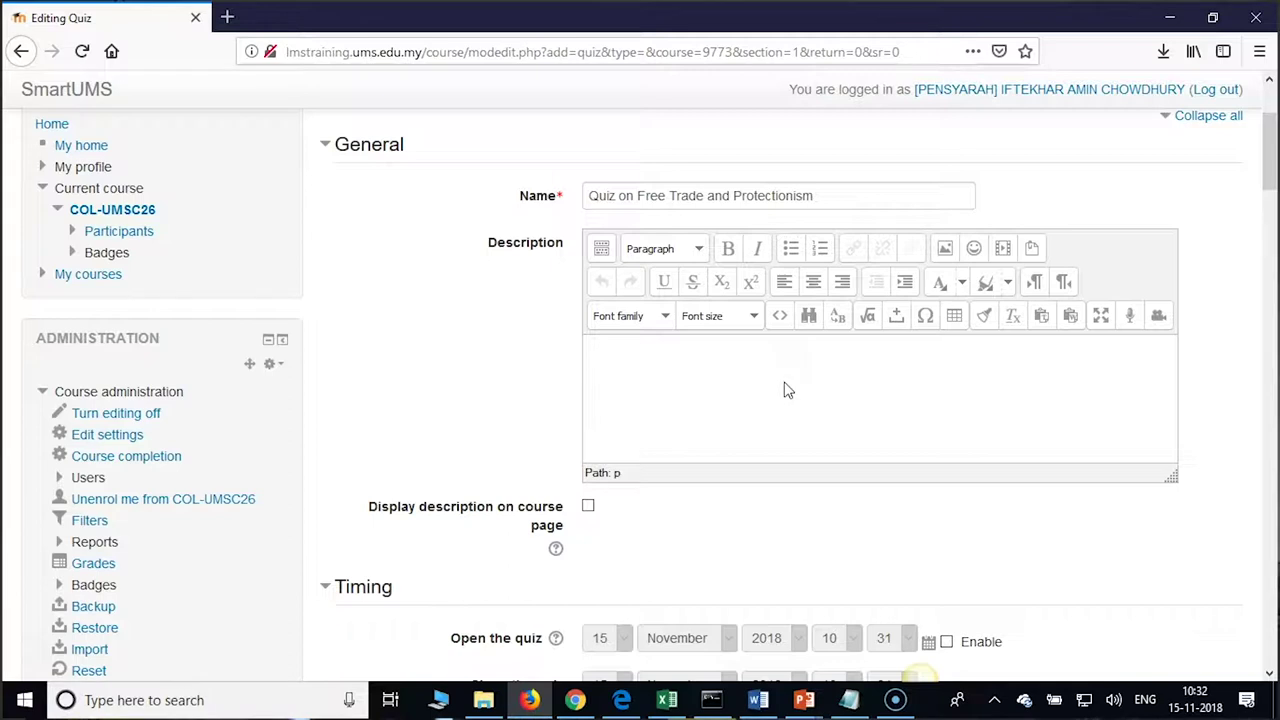
{"action": "type", "text": "Answer all the question."}
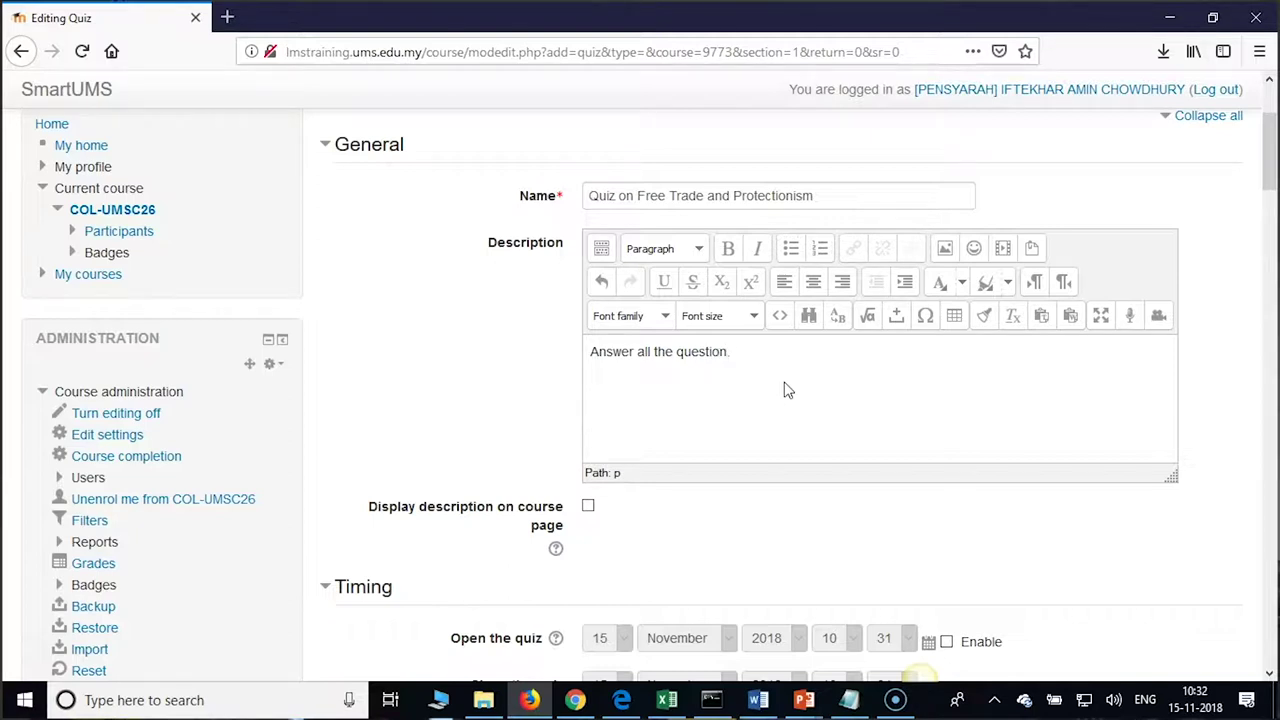
{"action": "type", "text": " Each of the question has only one answer"}
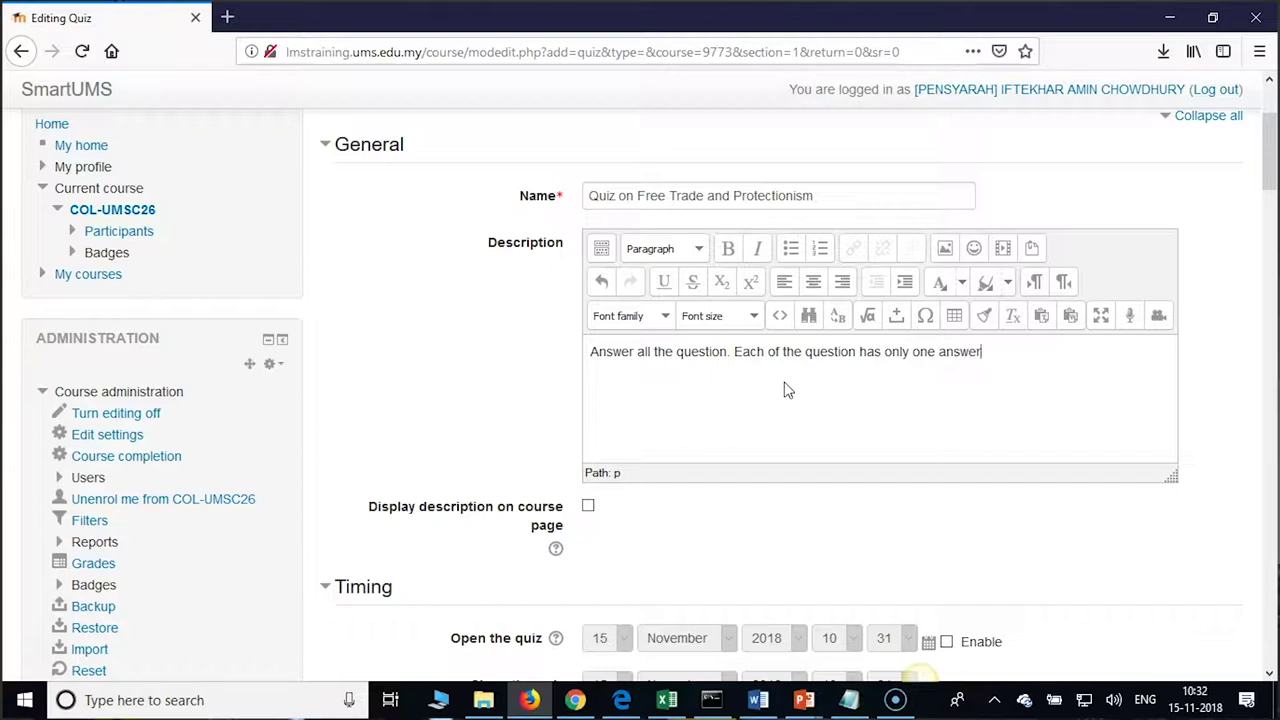
{"action": "type", "text": ". You will get 10 minutes to complete your exam."}
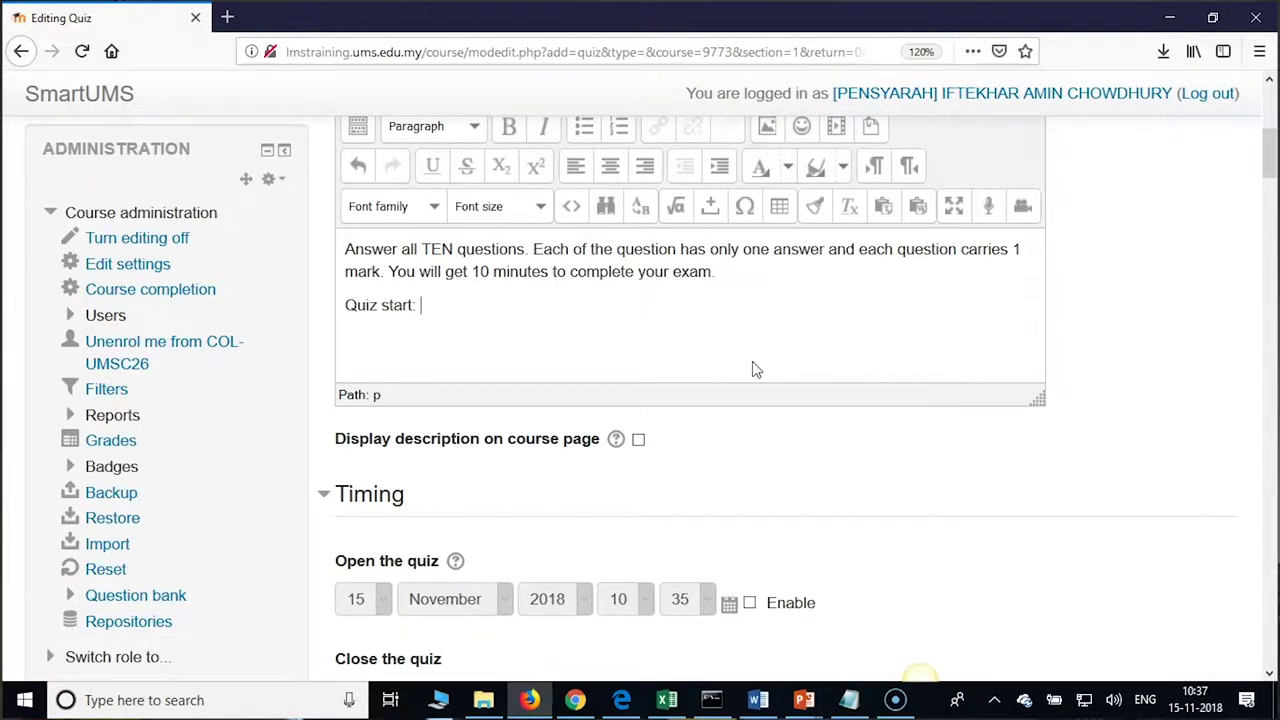
Add separate "Quiz start:" and "Quiz End:" lines below the instructions in the description.
{"action": "type", "text": ": 15"}
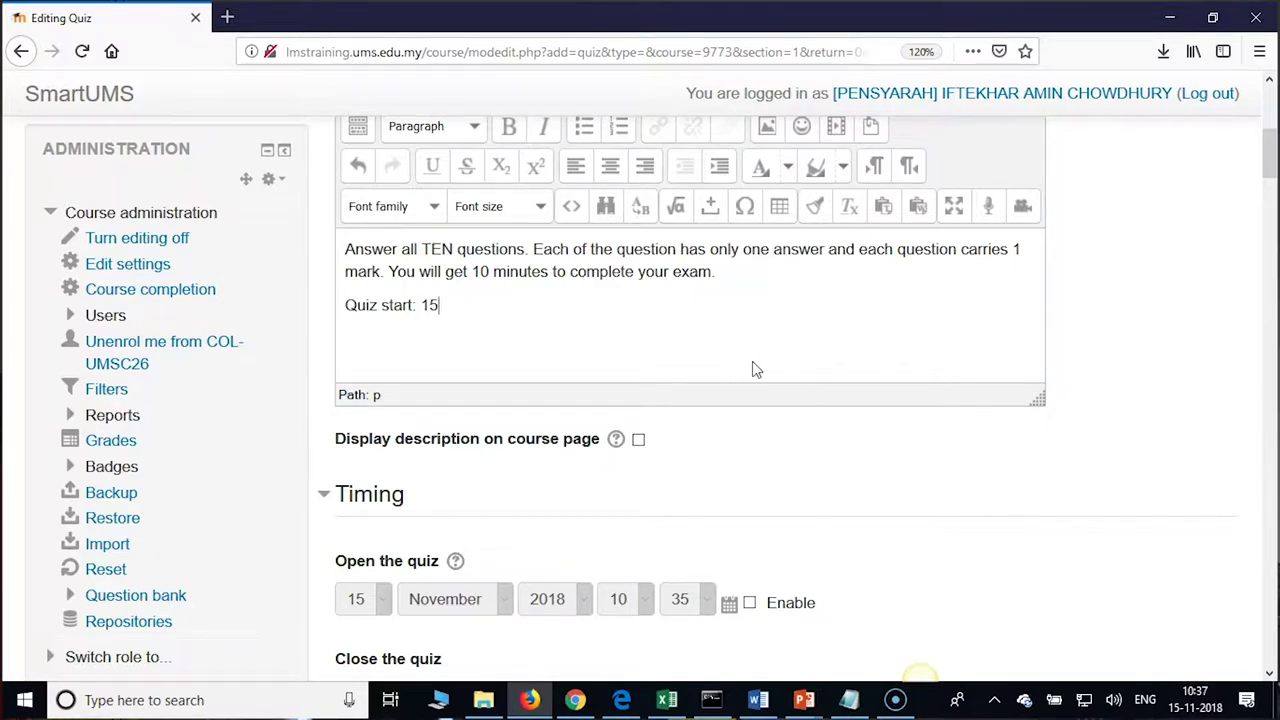
{"action": "key", "text": "BackSpace"}
{"action": "key", "text": "BackSpace"}
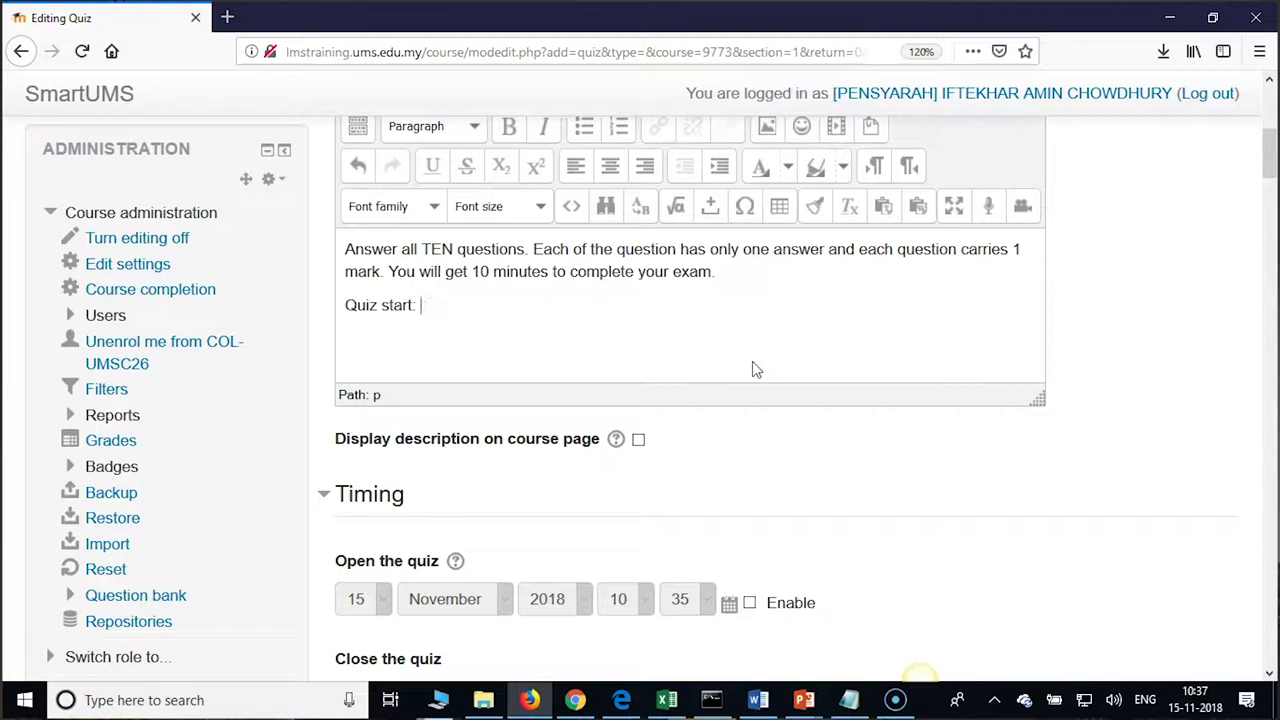
{"action": "key", "text": "Return"}
{"action": "type", "text": "Quiz End:"}
{"action": "key", "text": "Return"}
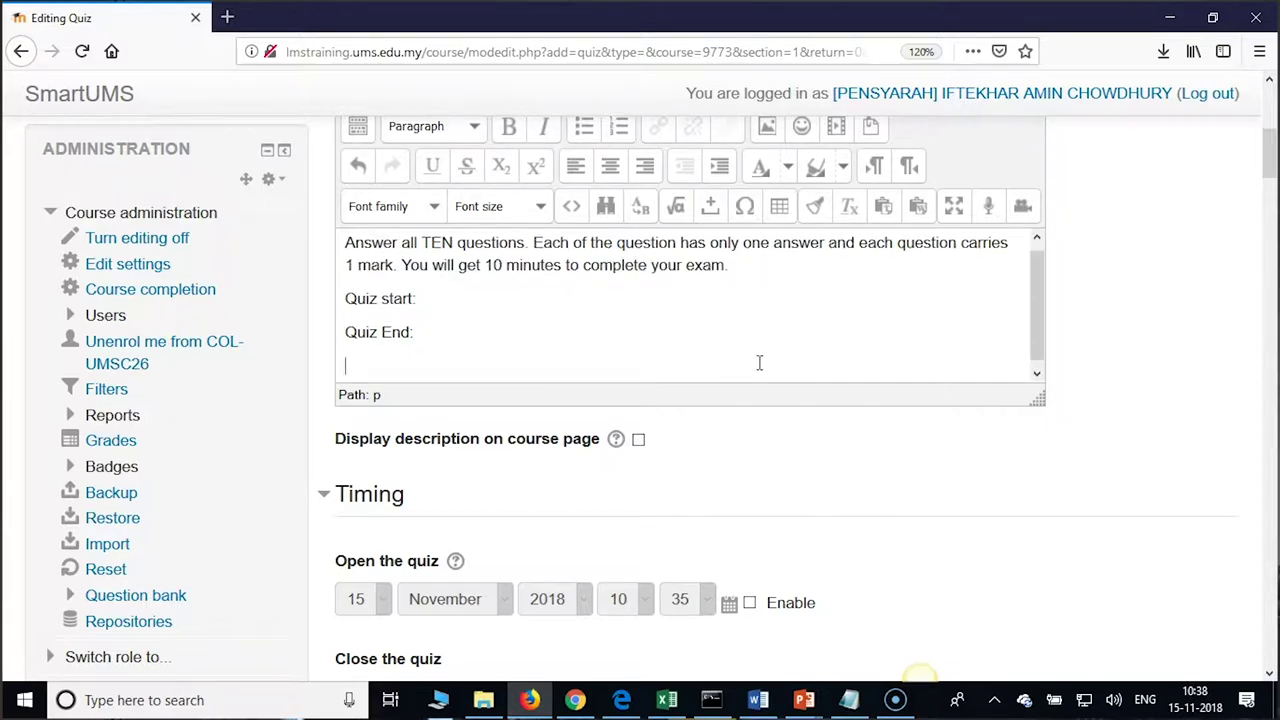
Enable both the opening date and the closing date in the quiz's timing settings.
{"action": "scroll", "coordinate": [757, 380], "scroll_direction": "down", "scroll_amount": 2}
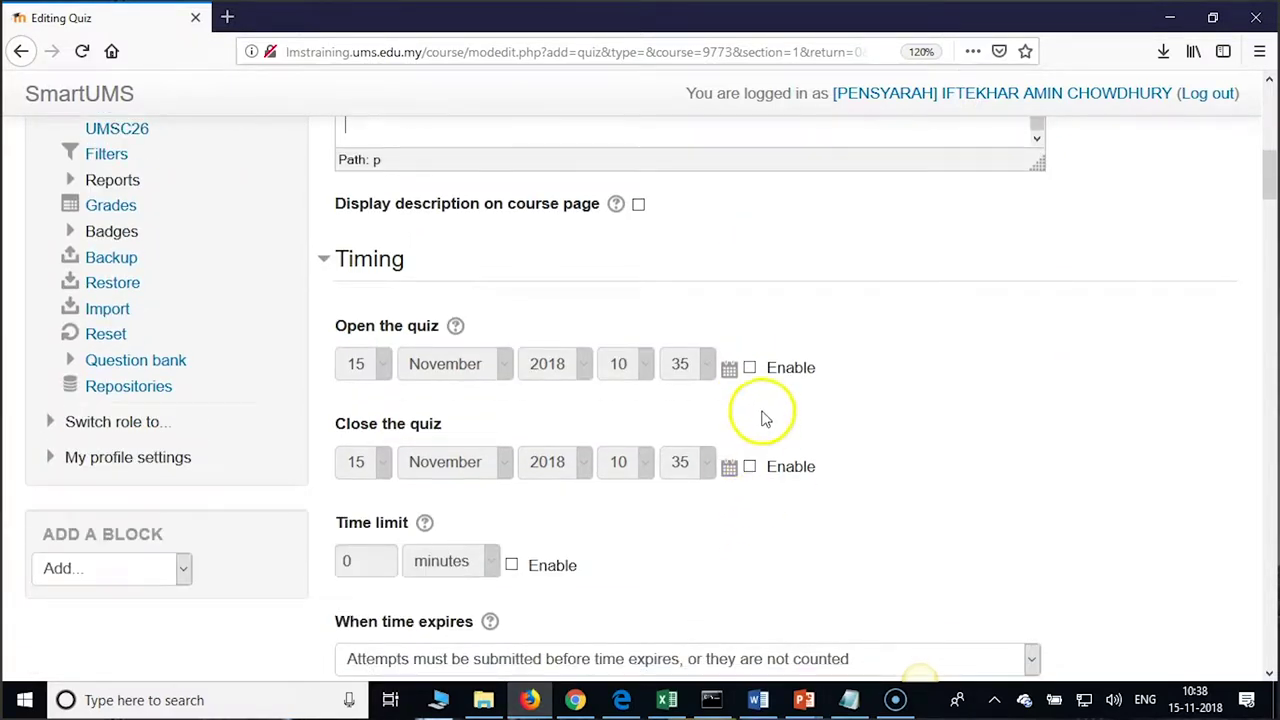
{"action": "left_click", "coordinate": [749, 368]}
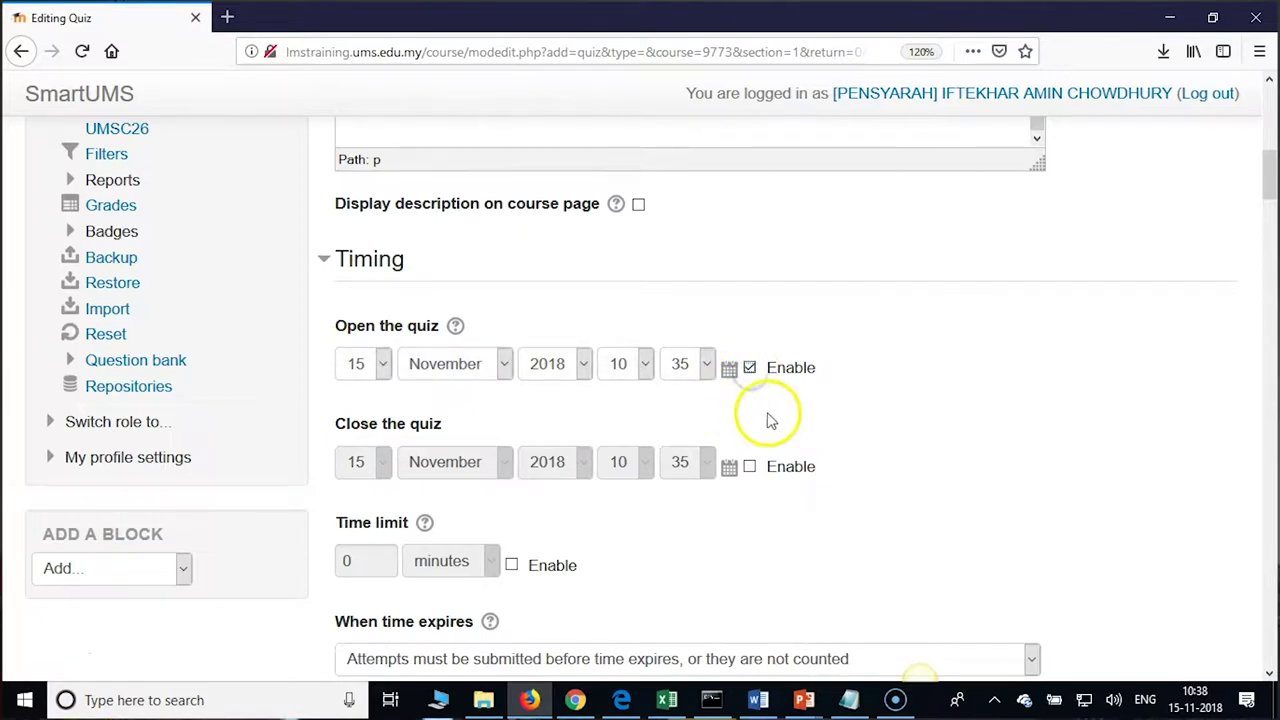
{"action": "left_click", "coordinate": [750, 468]}
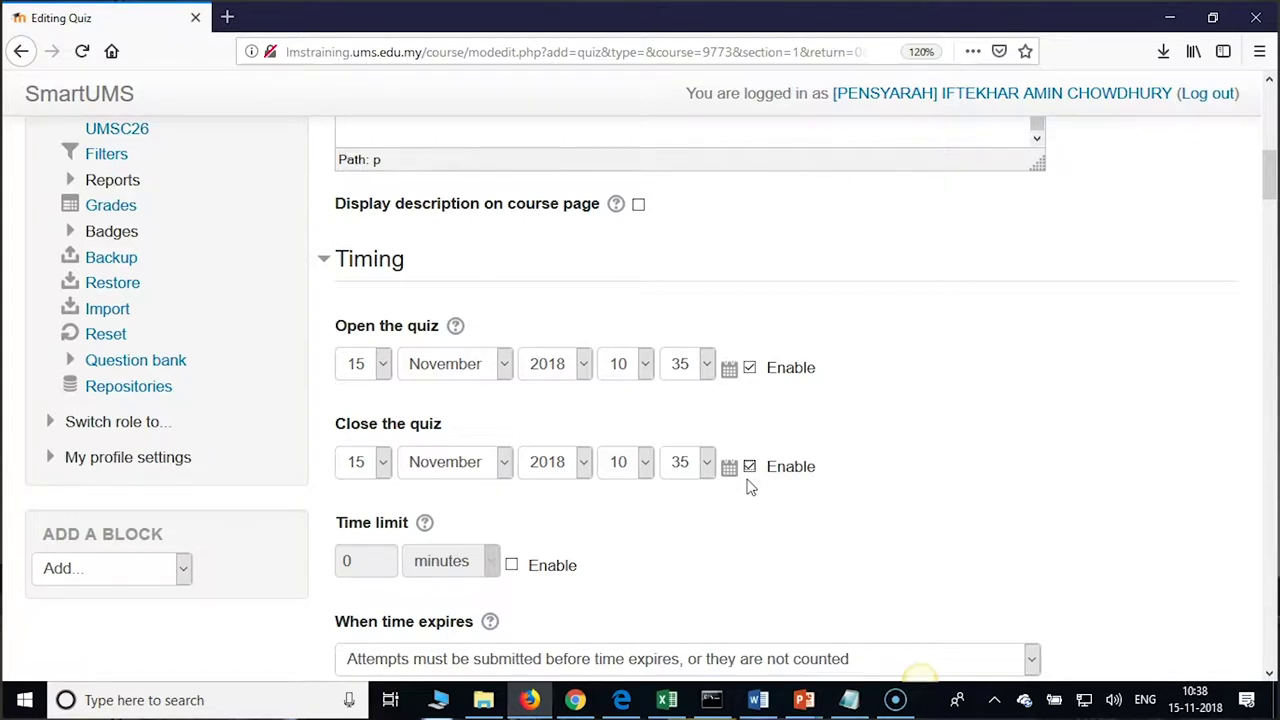
{"action": "left_click", "coordinate": [724, 516]}
{"action": "left_click", "coordinate": [676, 408]}
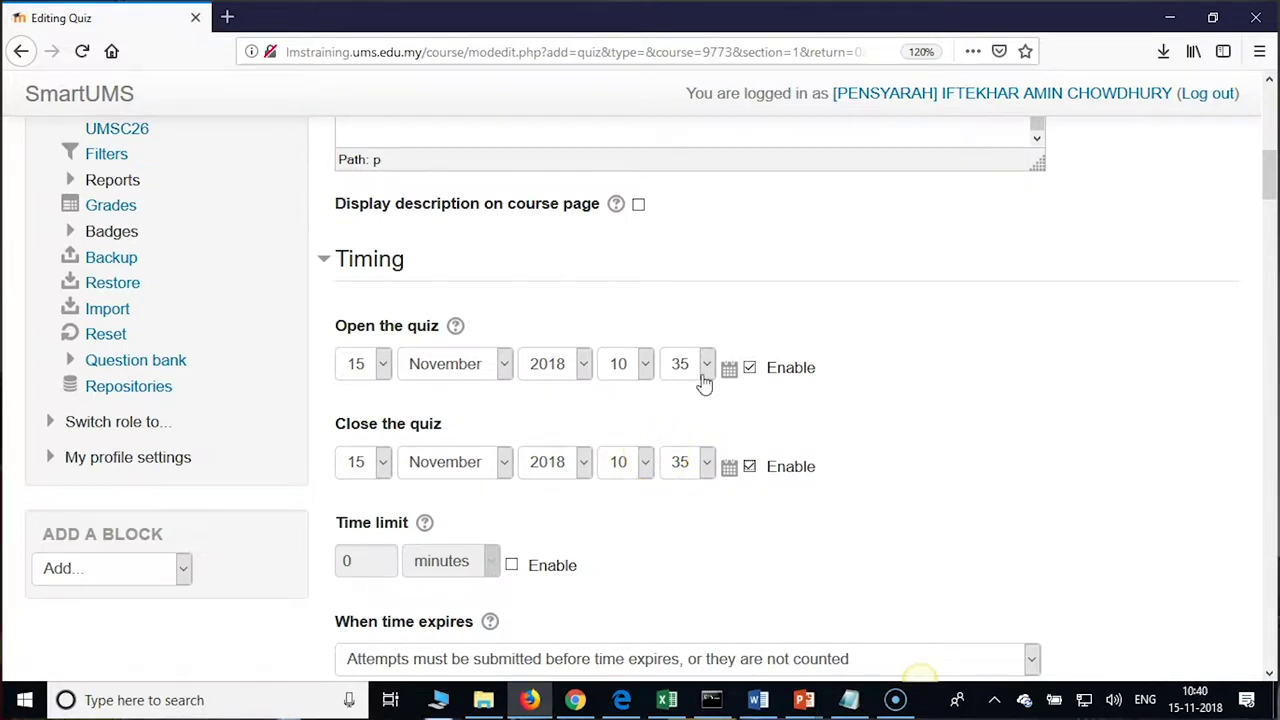
Set the day of the quiz's closing date to 16.
{"action": "scroll", "coordinate": [710, 548], "scroll_direction": "down", "scroll_amount": 3}
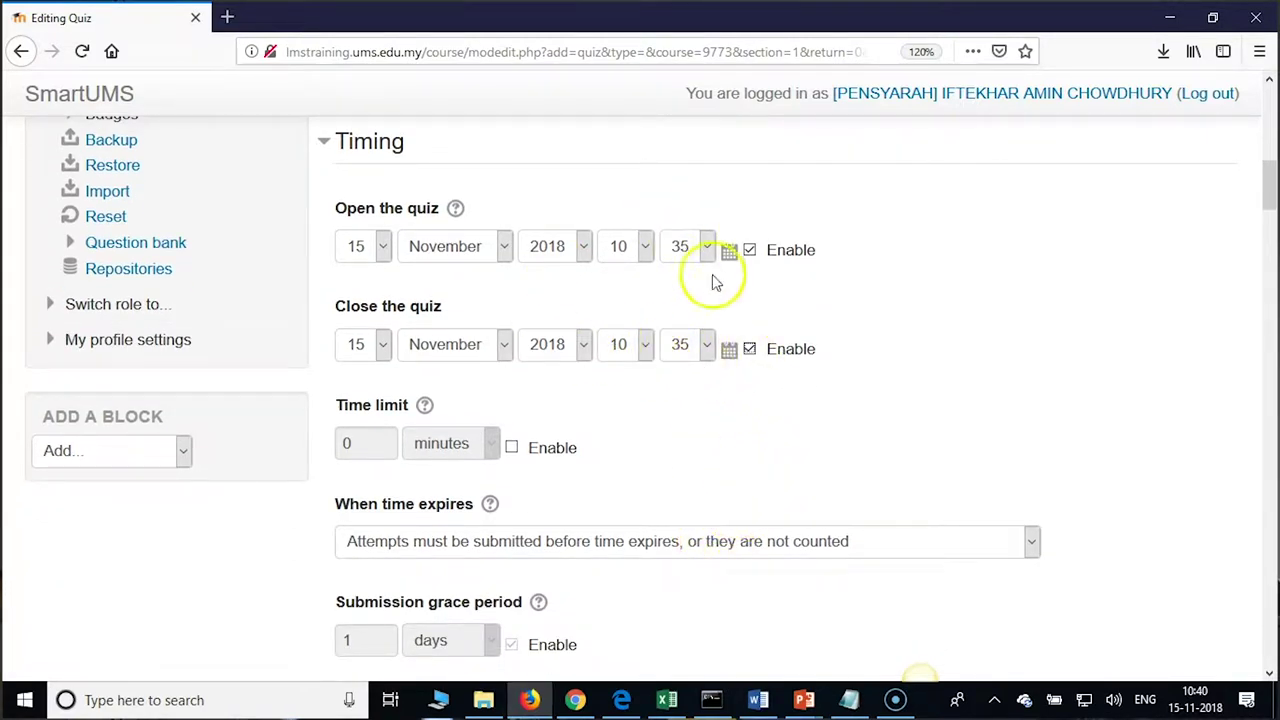
{"action": "left_click", "coordinate": [371, 349]}
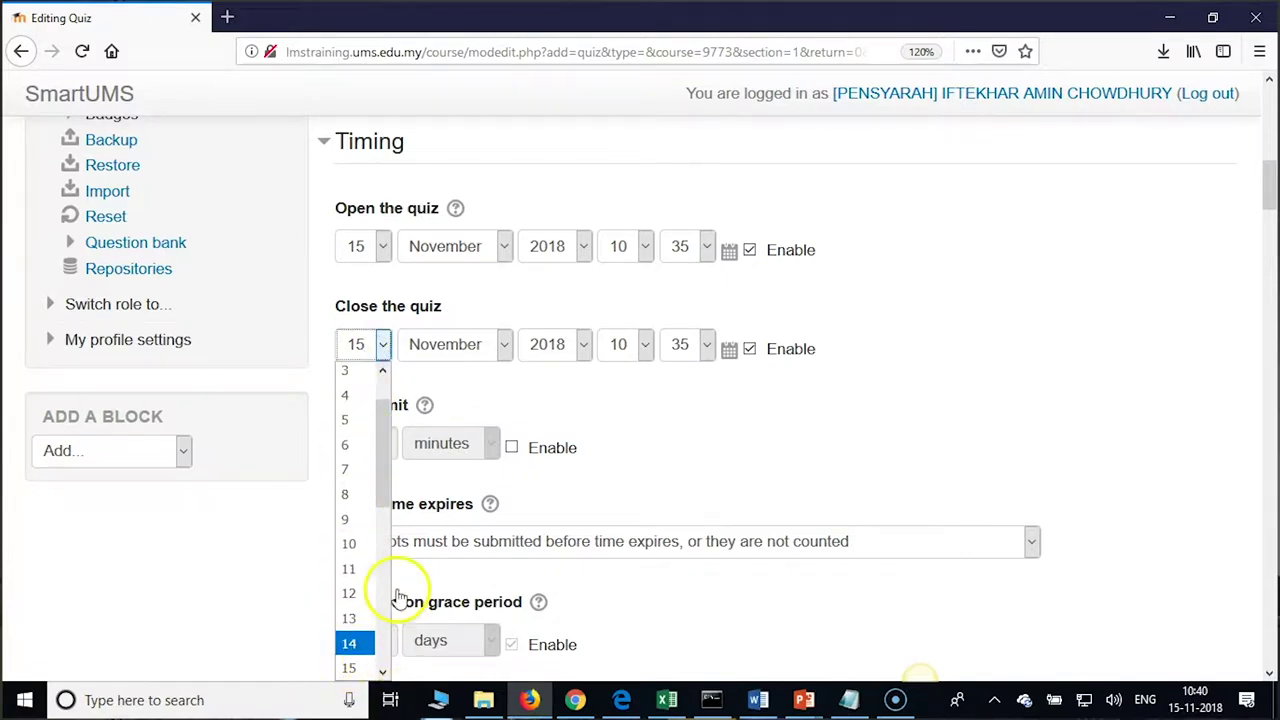
{"action": "left_click", "coordinate": [695, 360]}
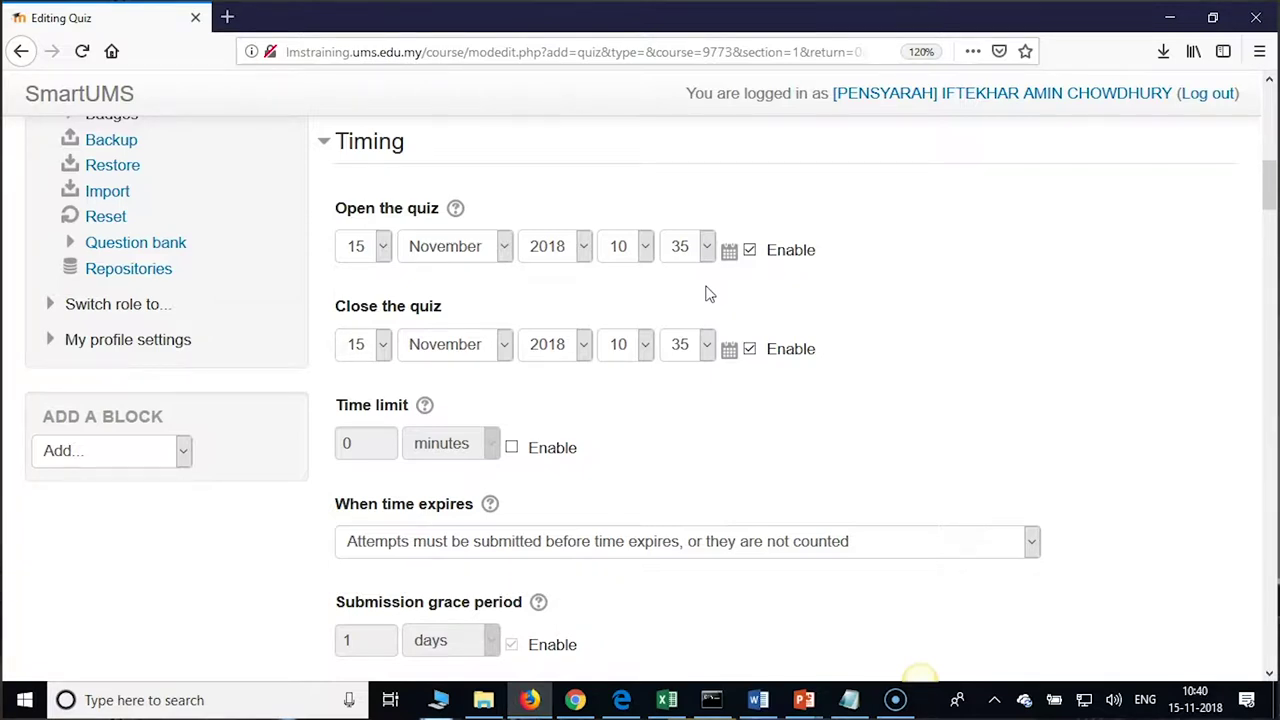
{"action": "left_click", "coordinate": [381, 344]}
{"action": "scroll", "coordinate": [372, 665], "scroll_direction": "down", "scroll_amount": 1}
{"action": "left_click", "coordinate": [360, 647]}
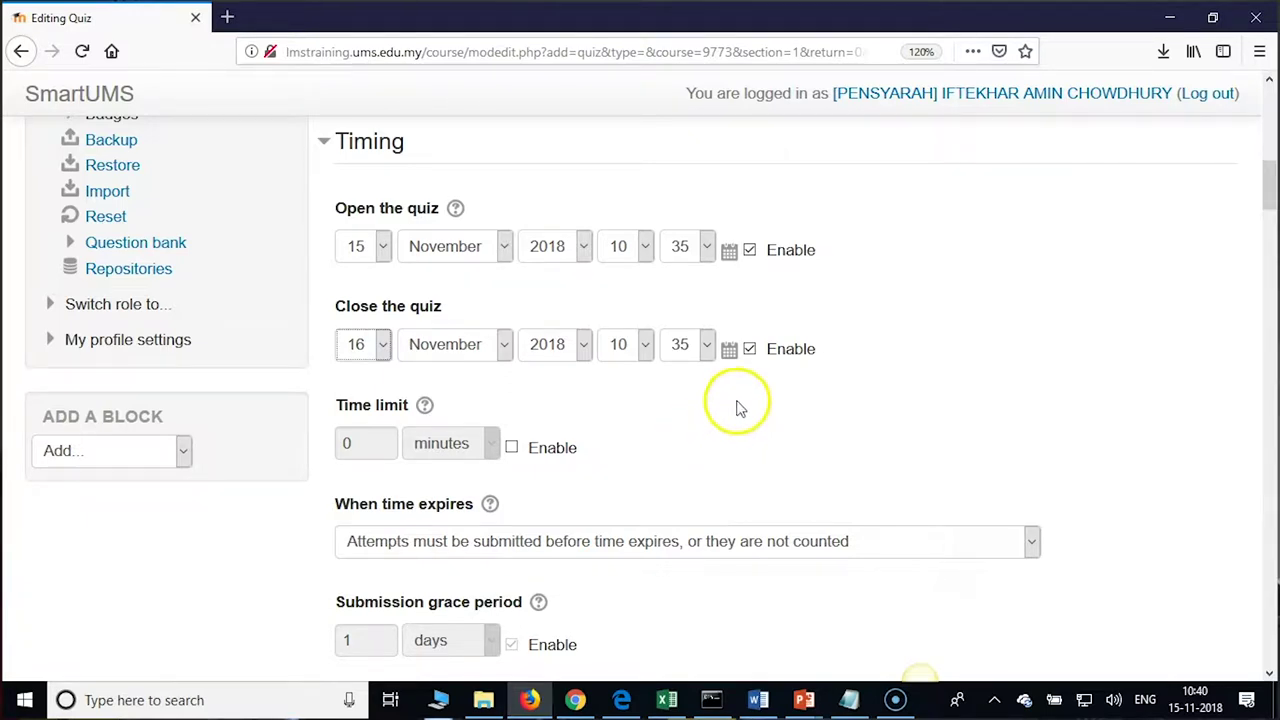
Disable the quiz's closing date and enable a time limit of 10 minutes.
{"action": "left_click", "coordinate": [750, 350]}
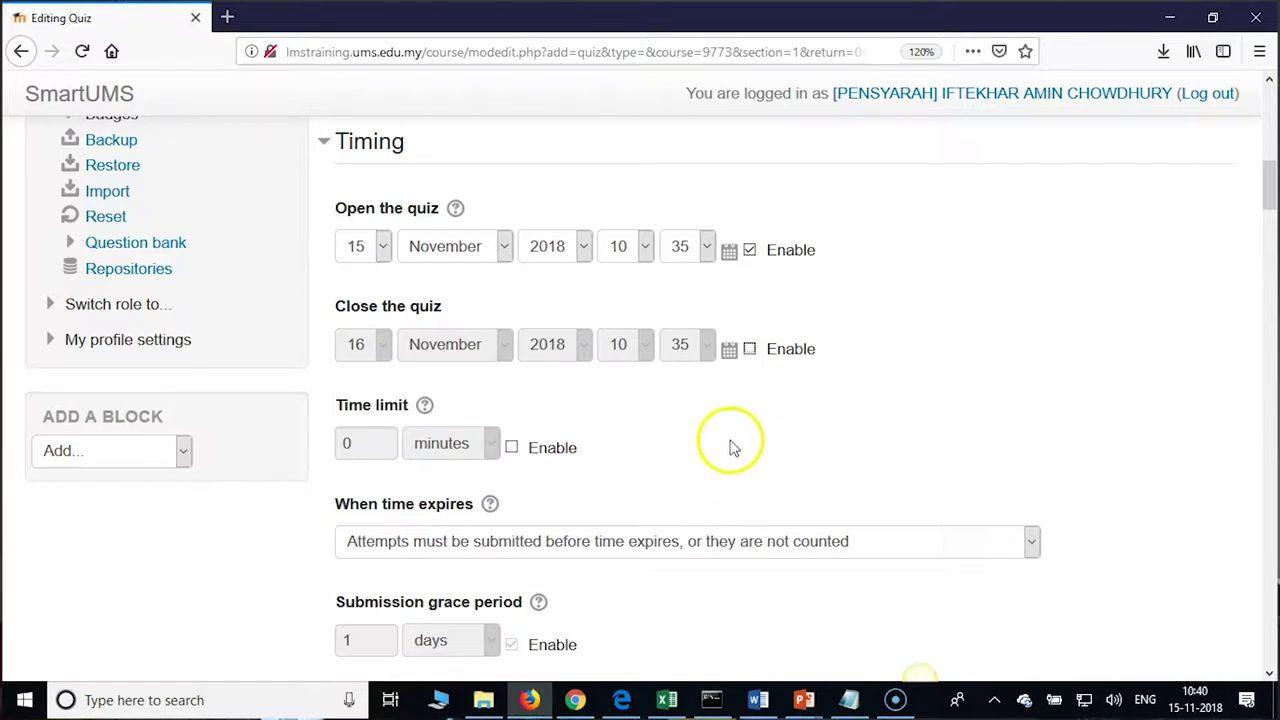
{"action": "left_click", "coordinate": [512, 448]}
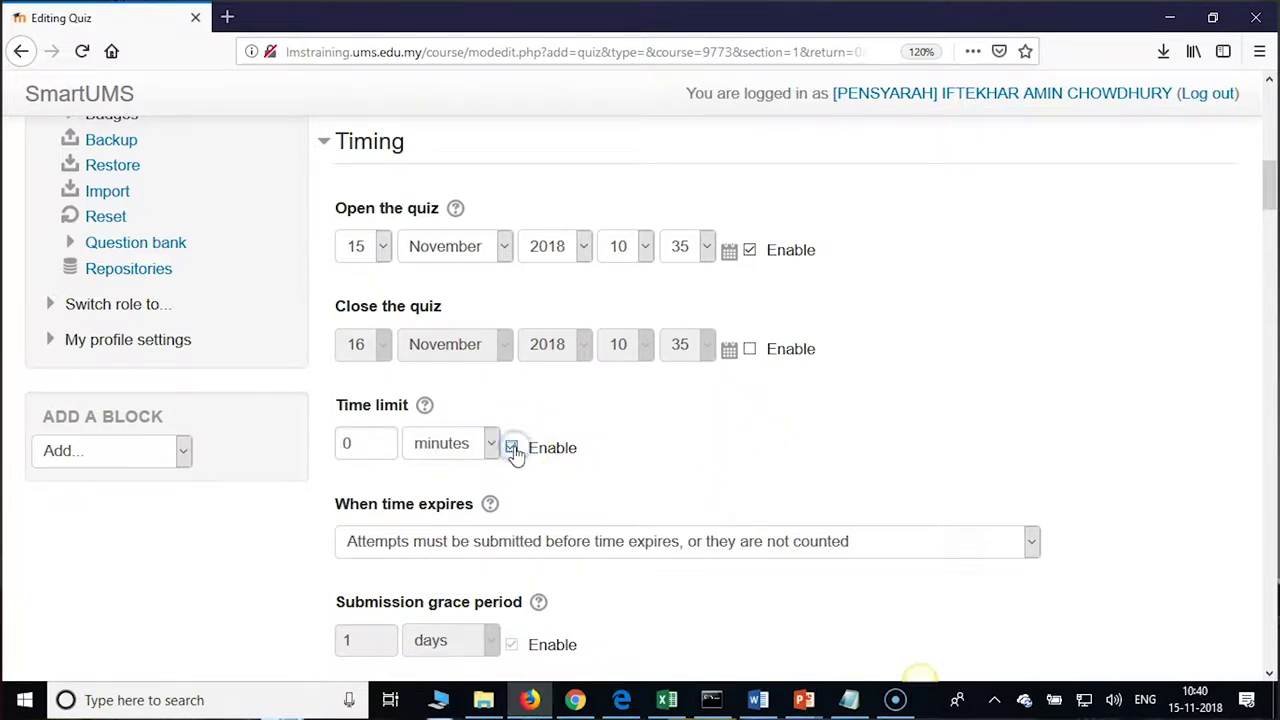
{"action": "double_click", "coordinate": [390, 446]}
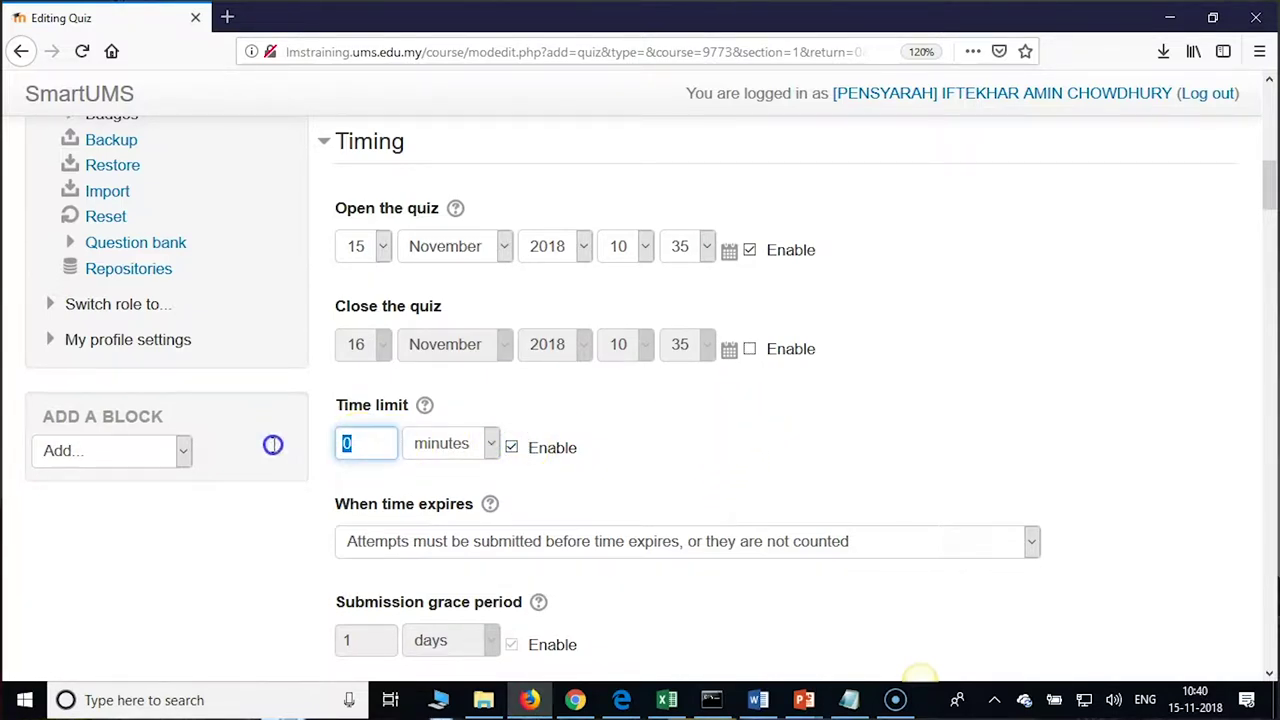
{"action": "type", "text": "10"}
{"action": "scroll", "coordinate": [634, 449], "scroll_direction": "down", "scroll_amount": 2}
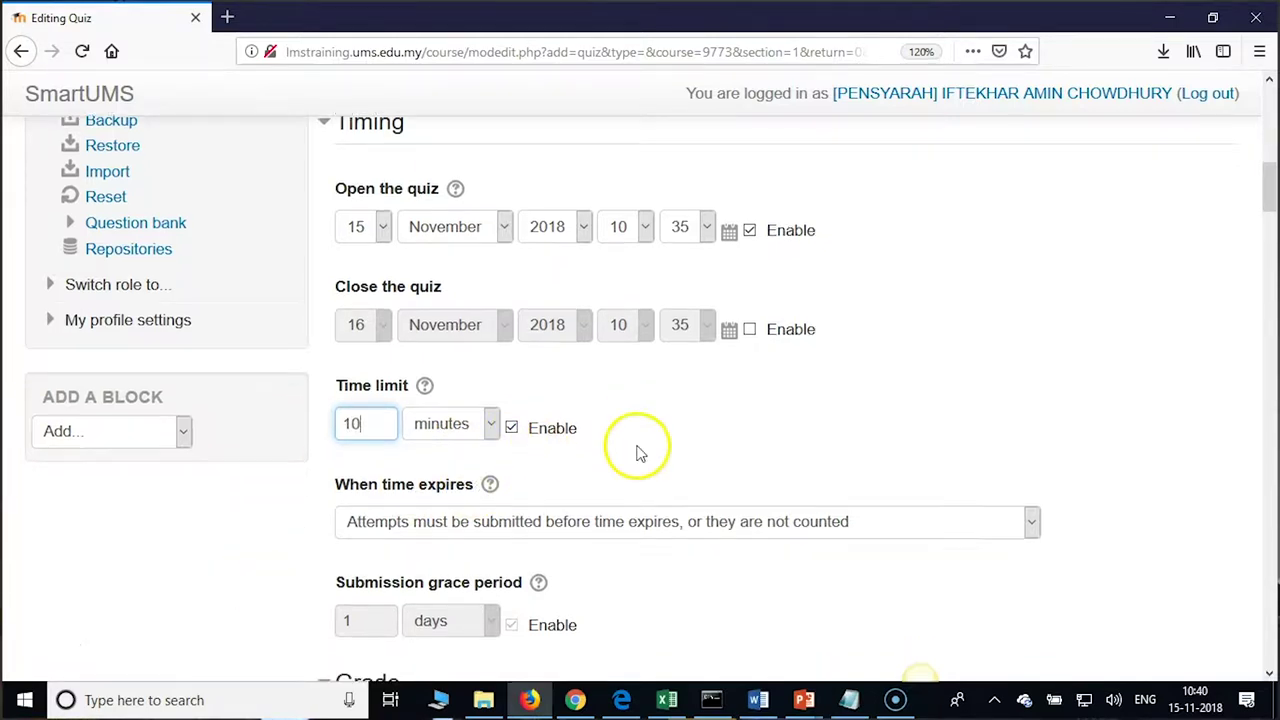
Have open attempts submitted automatically when time expires, and read the help text for that setting.
{"action": "left_click", "coordinate": [631, 428]}
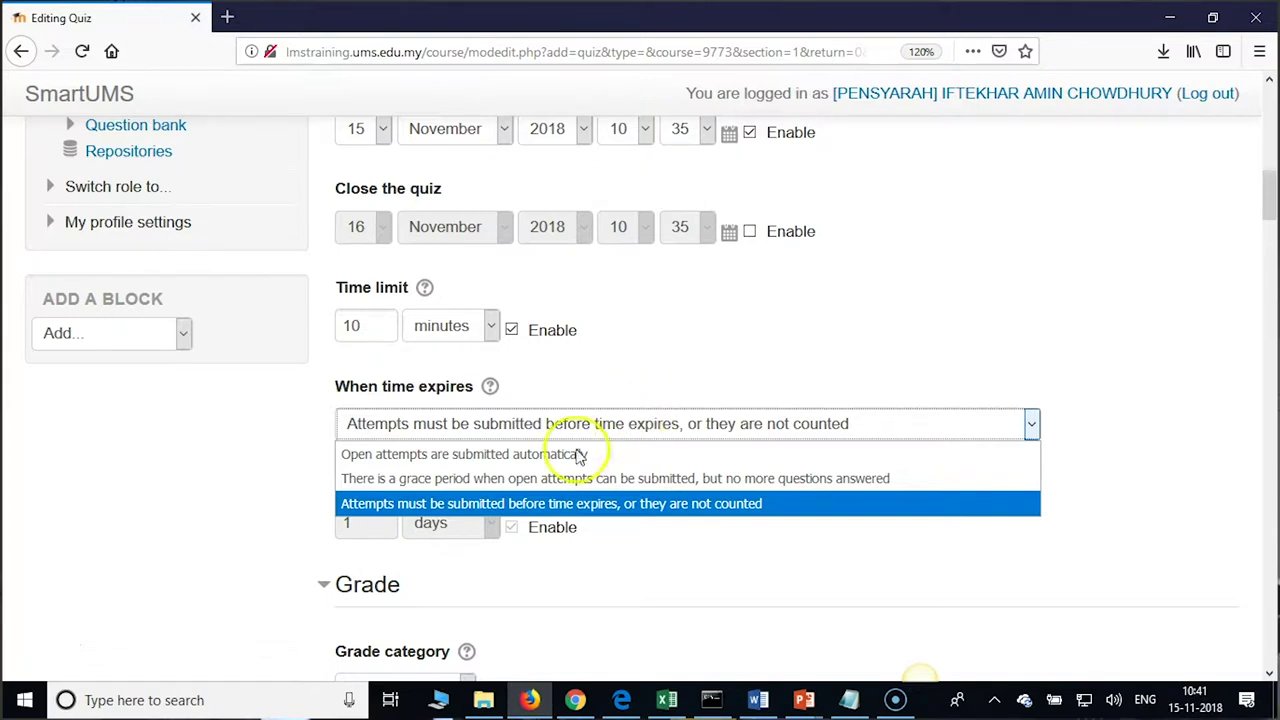
{"action": "left_click", "coordinate": [533, 453]}
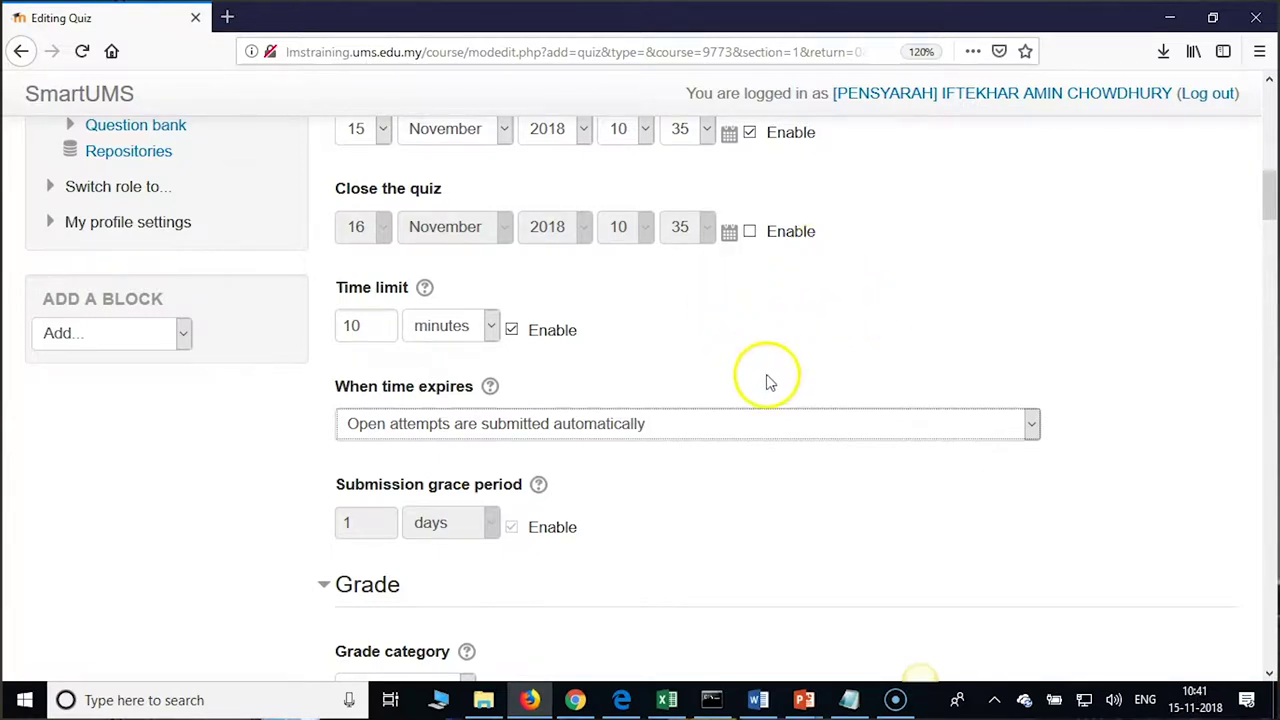
{"action": "scroll", "coordinate": [797, 527], "scroll_direction": "down", "scroll_amount": 2}
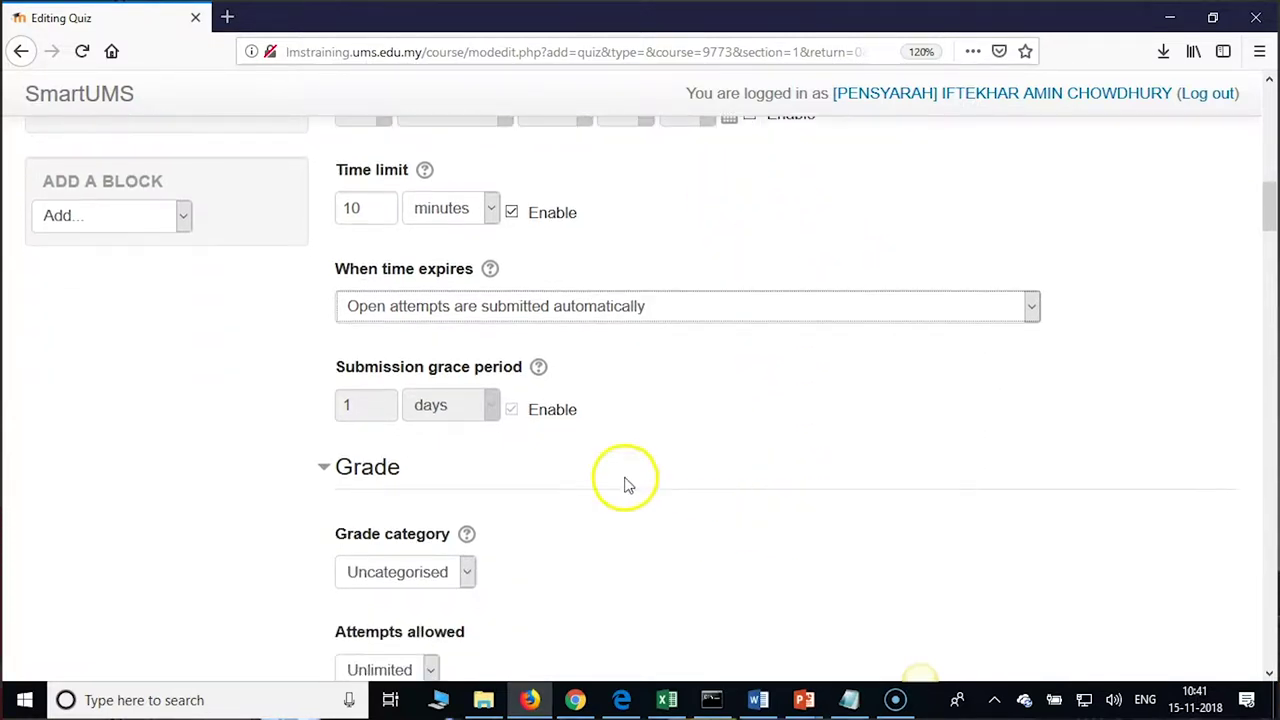
{"action": "left_click", "coordinate": [490, 270]}
{"action": "left_click", "coordinate": [557, 282]}
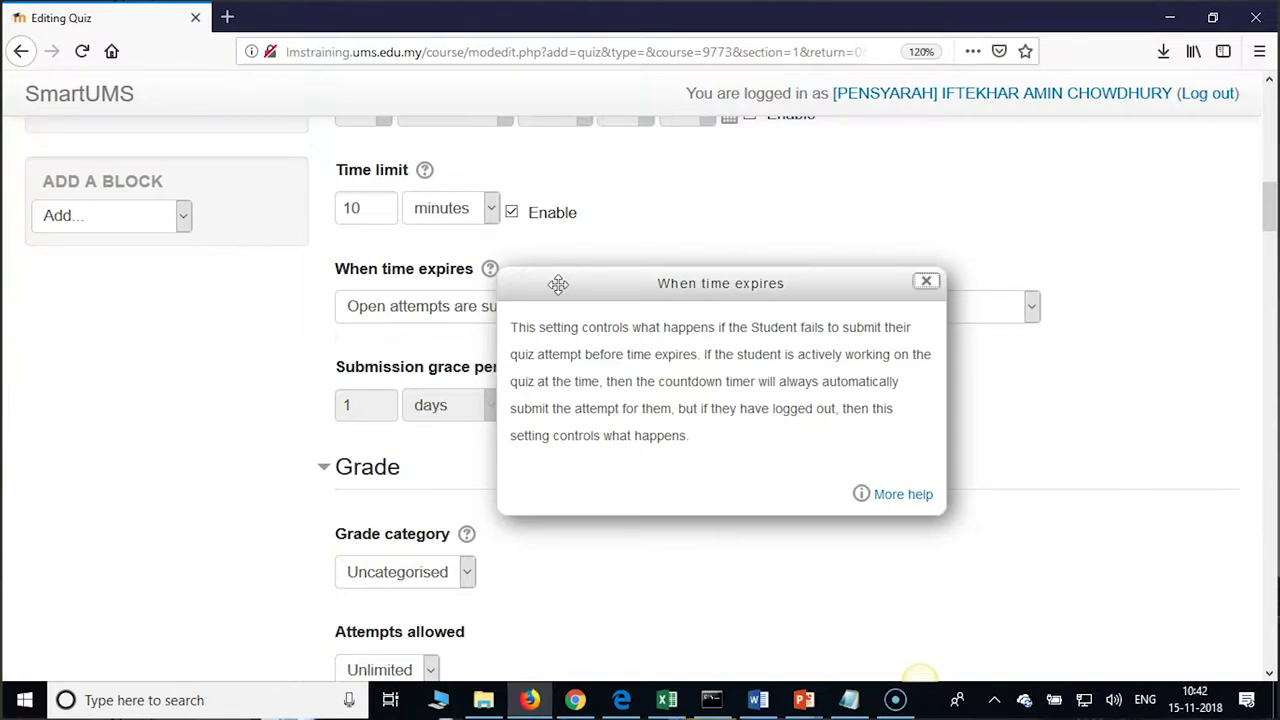
{"action": "left_click", "coordinate": [927, 285]}
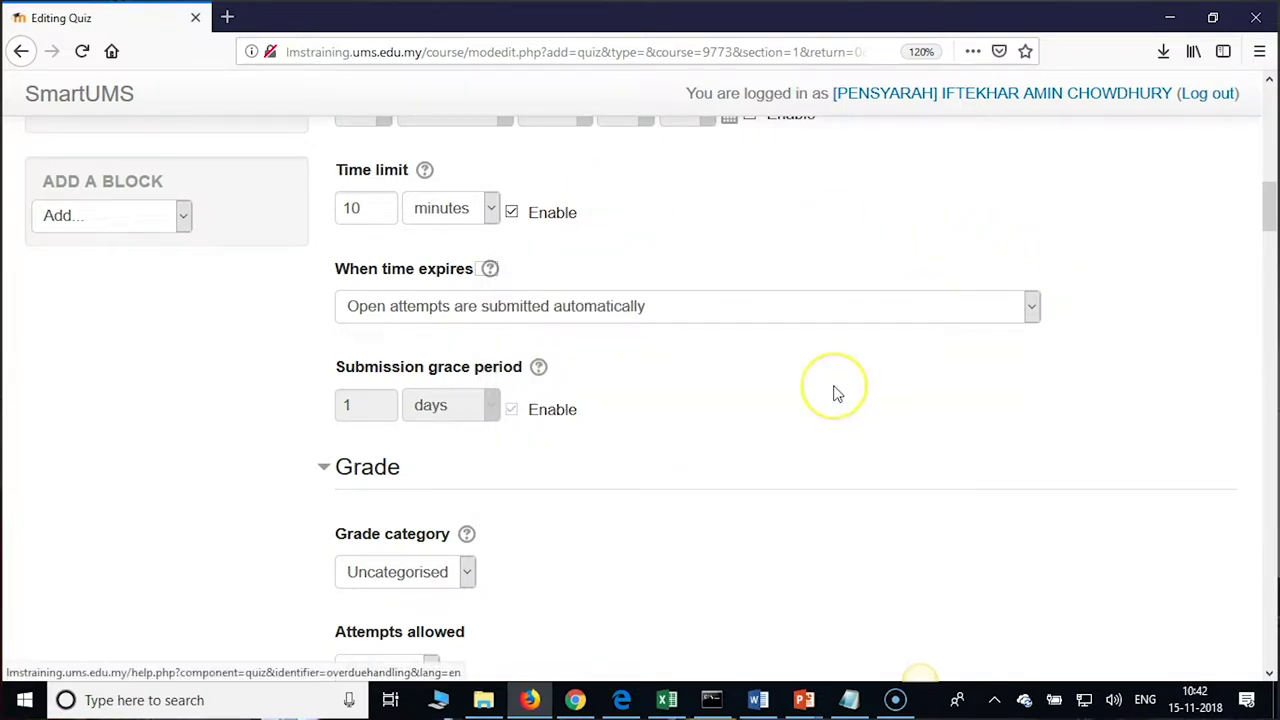
Limit the number of attempts allowed in the quiz's grade settings to 1.
{"action": "scroll", "coordinate": [834, 388], "scroll_direction": "down", "scroll_amount": 5}
{"action": "scroll", "coordinate": [834, 396], "scroll_direction": "down", "scroll_amount": 4}
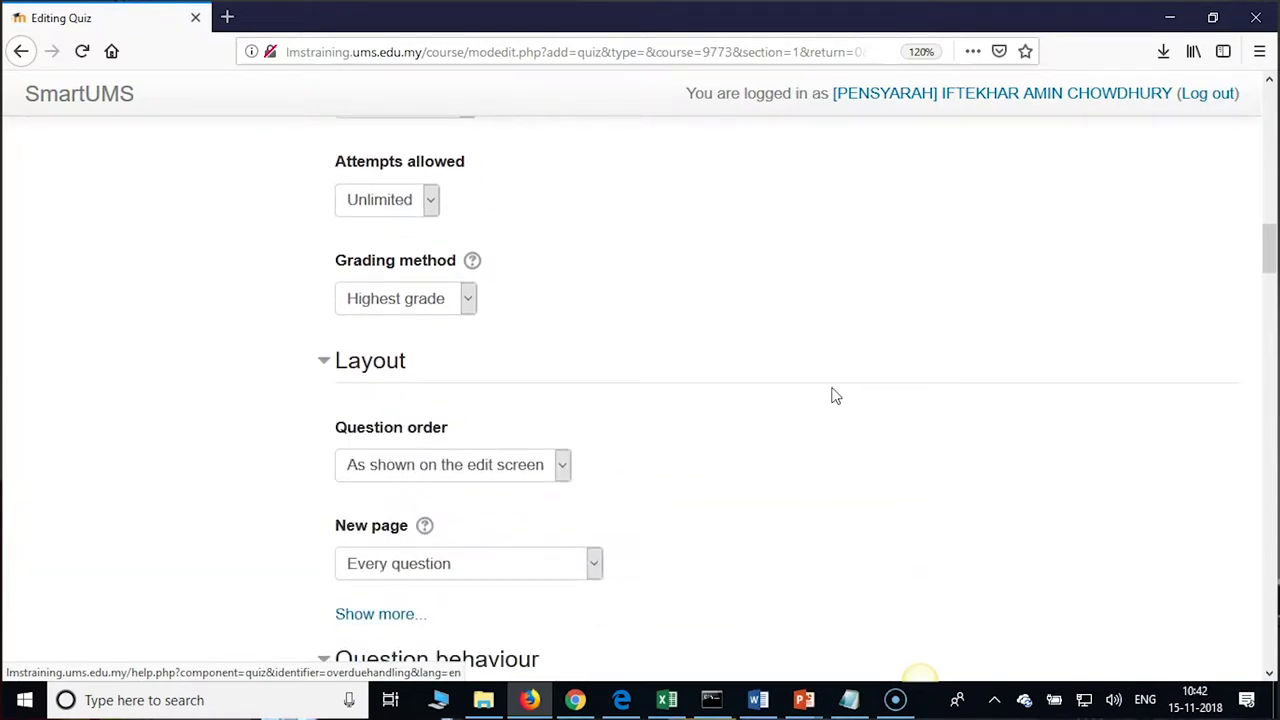
{"action": "scroll", "coordinate": [834, 396], "scroll_direction": "down", "scroll_amount": 2}
{"action": "scroll", "coordinate": [834, 397], "scroll_direction": "up", "scroll_amount": 2}
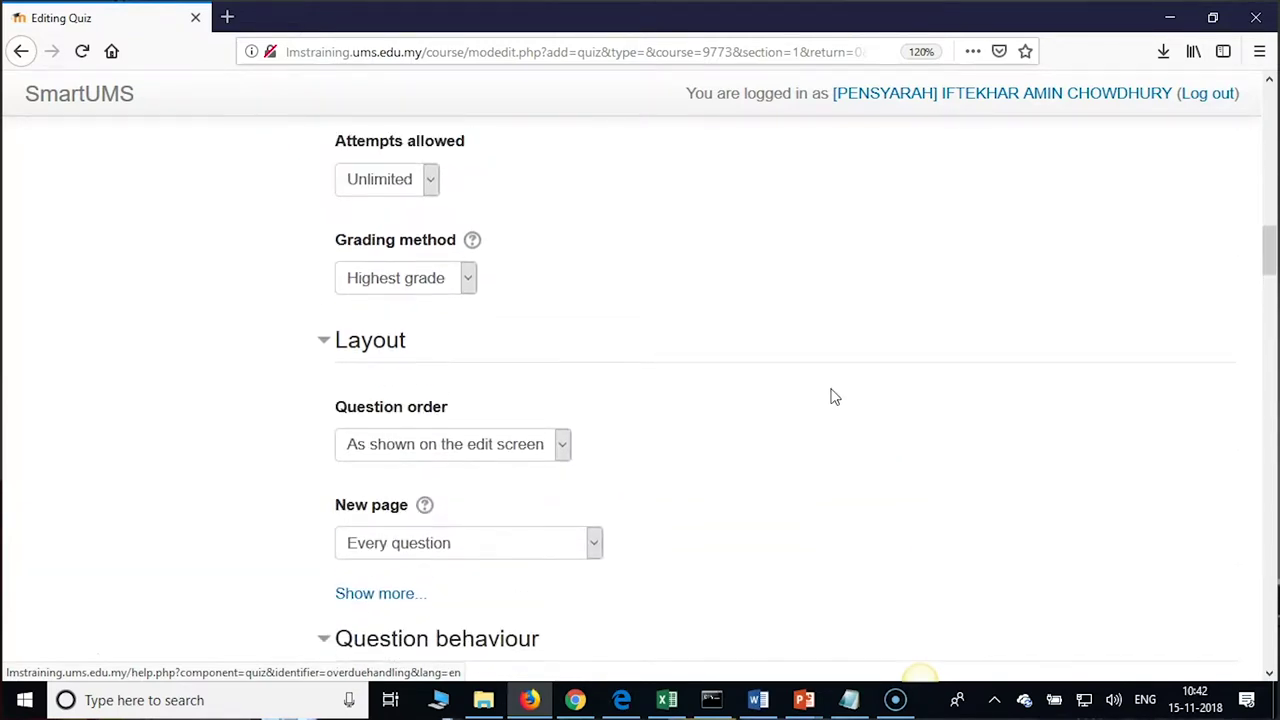
{"action": "scroll", "coordinate": [832, 397], "scroll_direction": "up", "scroll_amount": 5}
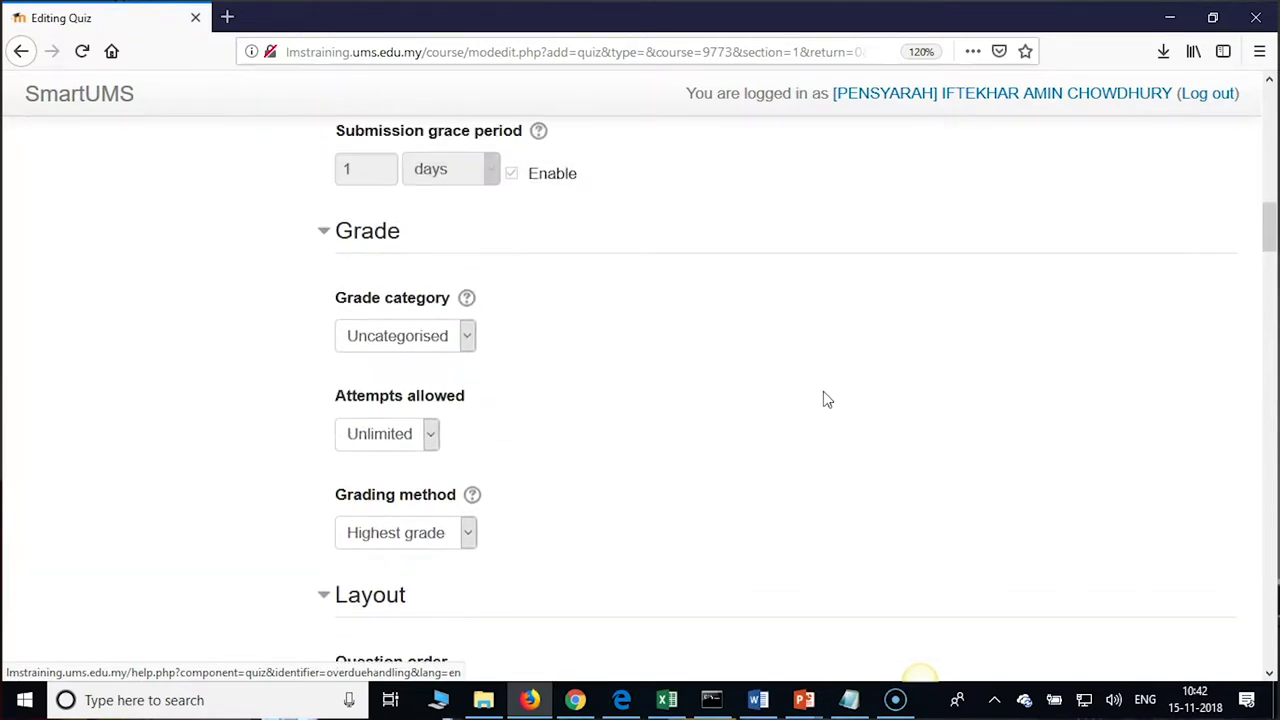
{"action": "left_click", "coordinate": [424, 437]}
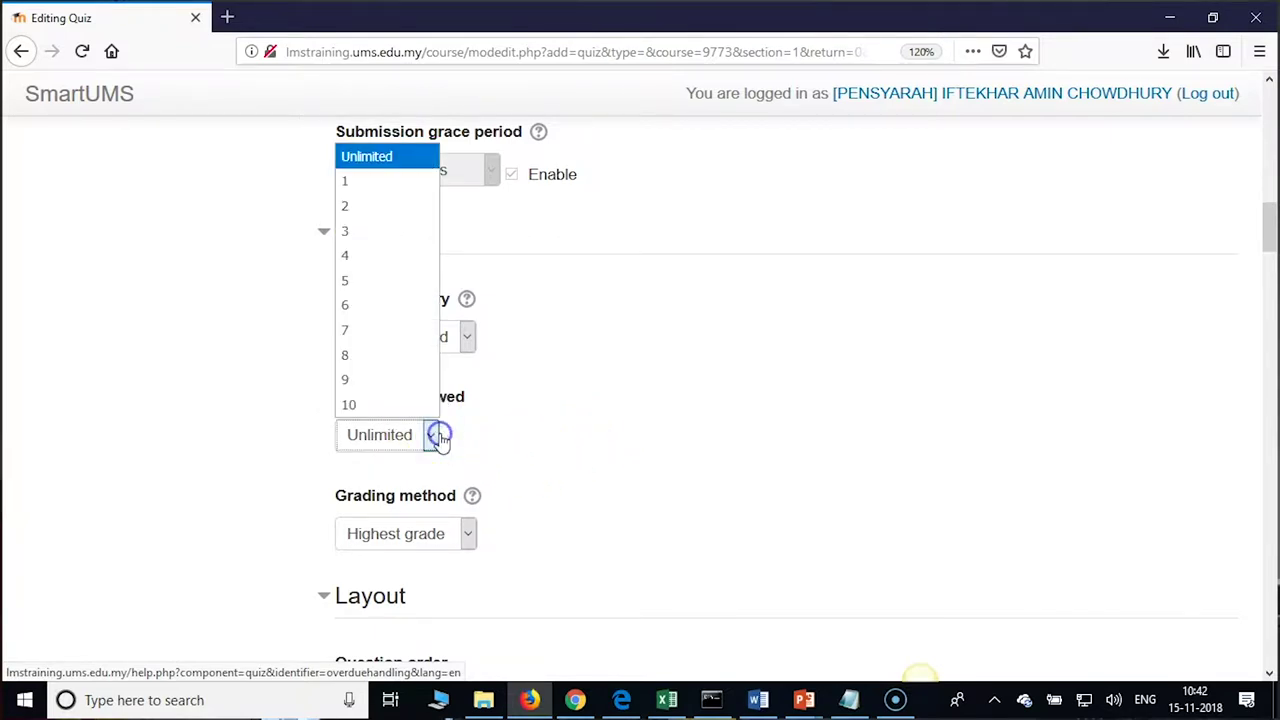
{"action": "left_click", "coordinate": [371, 182]}
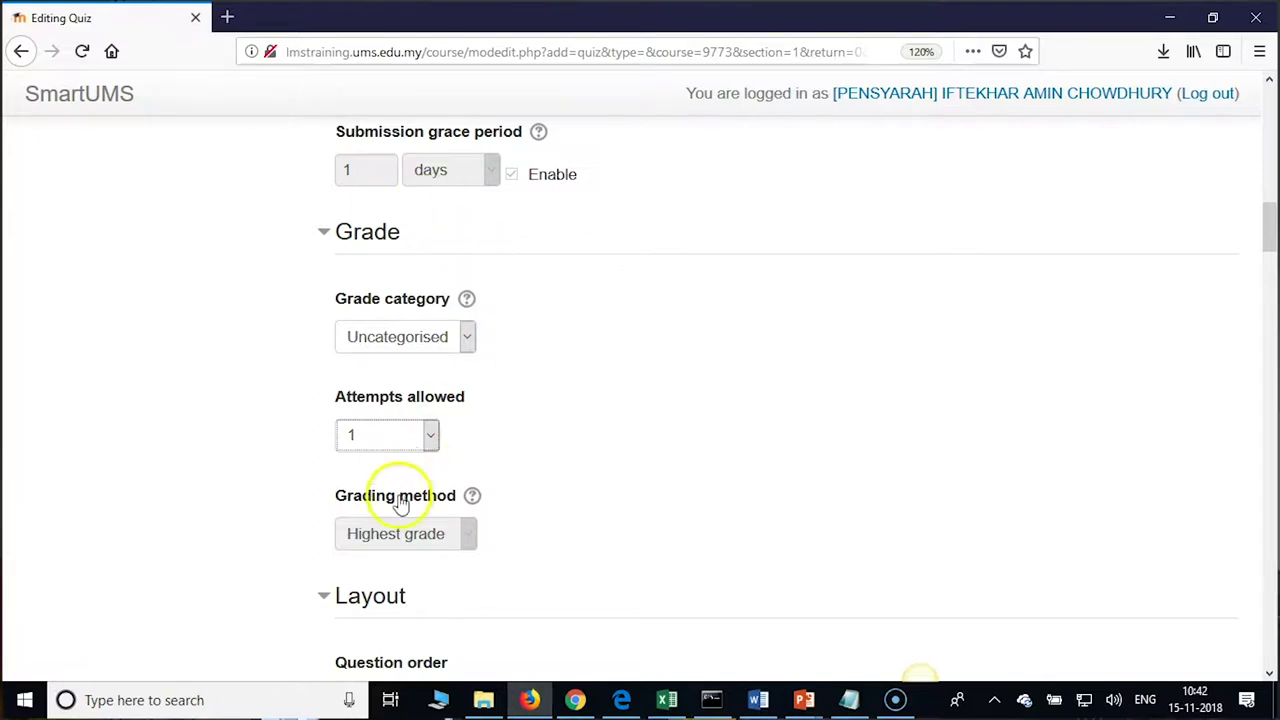
{"action": "left_click", "coordinate": [430, 437]}
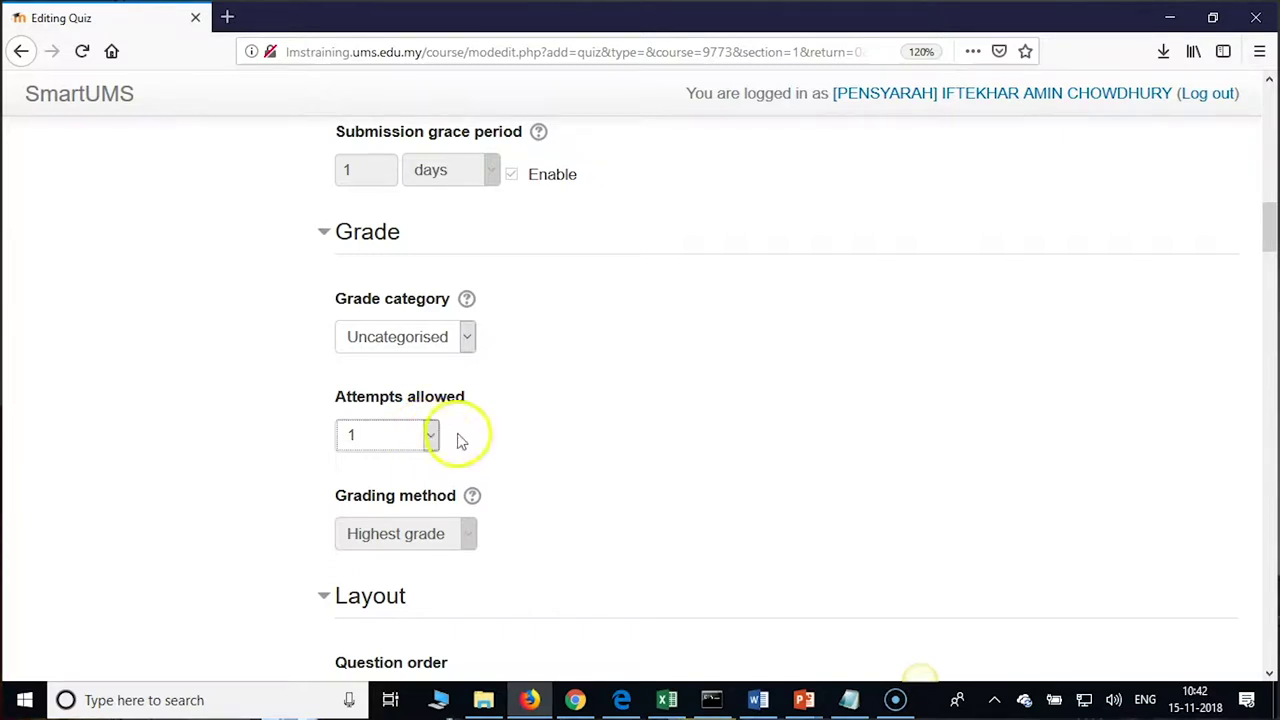
Set the question order in the quiz's layout settings to Shuffled randomly.
{"action": "scroll", "coordinate": [543, 443], "scroll_direction": "down", "scroll_amount": 3}
{"action": "scroll", "coordinate": [543, 446], "scroll_direction": "down", "scroll_amount": 5}
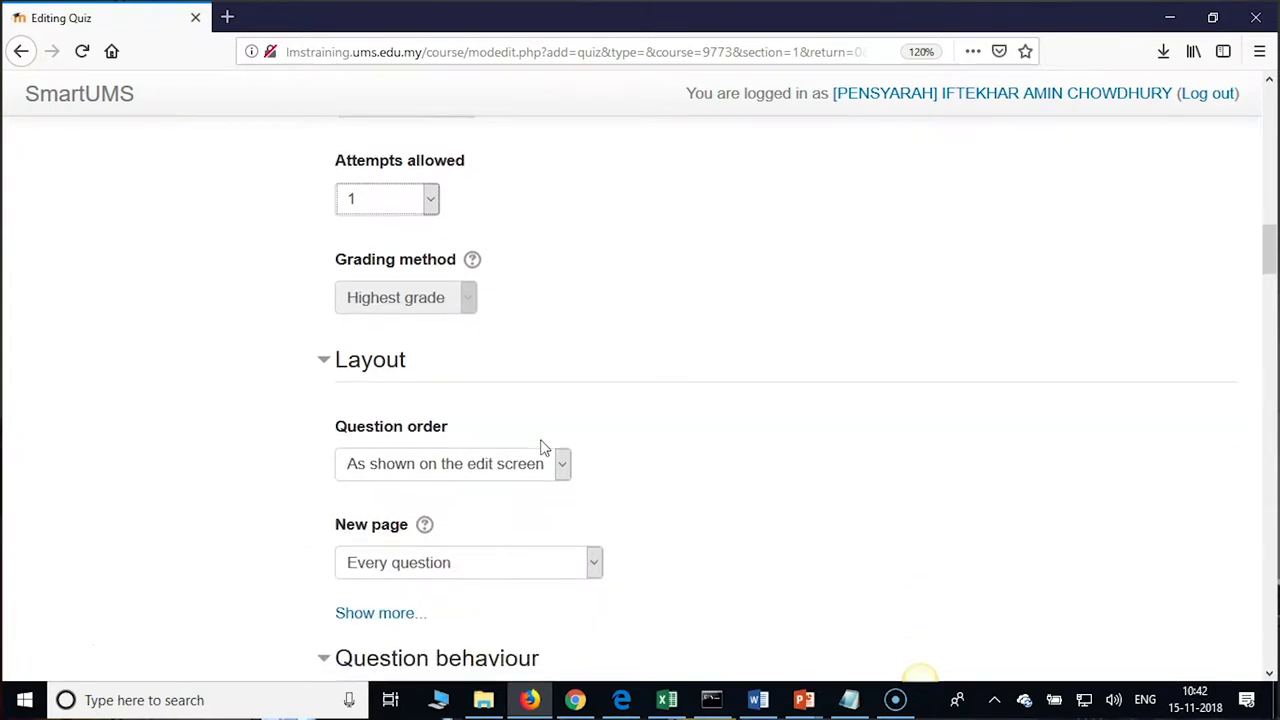
{"action": "left_click", "coordinate": [583, 412]}
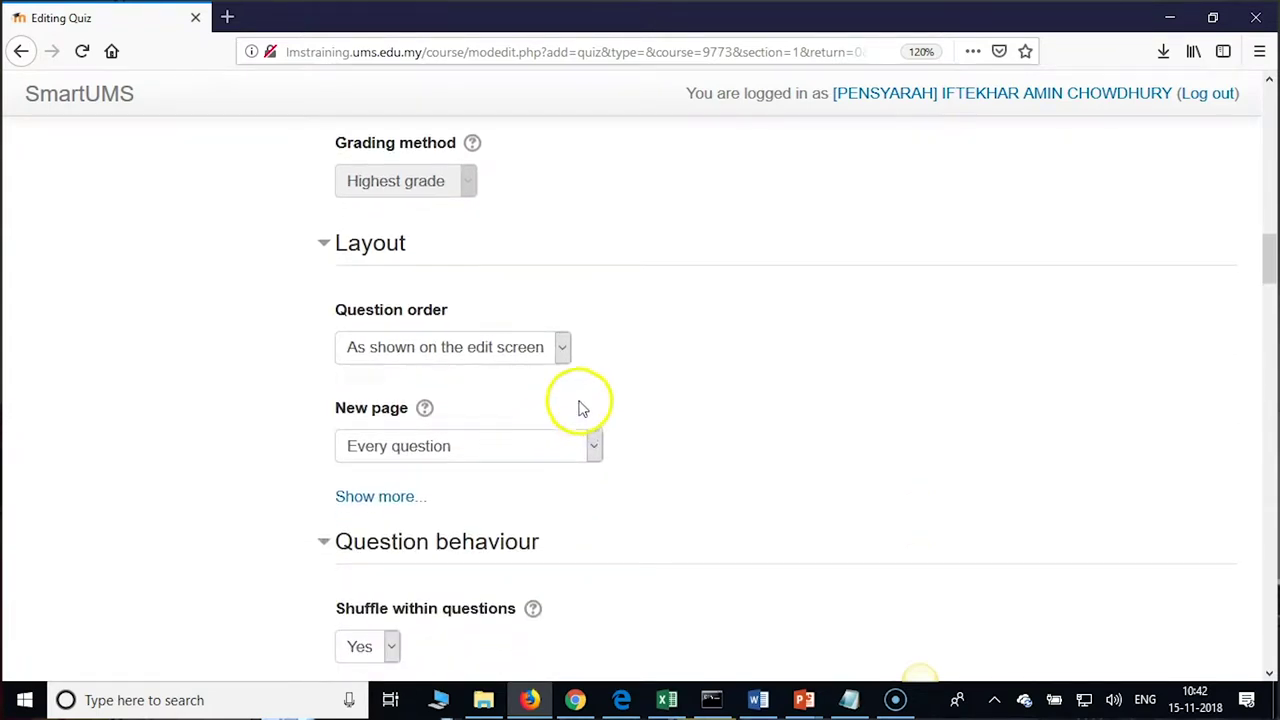
{"action": "left_click", "coordinate": [562, 350]}
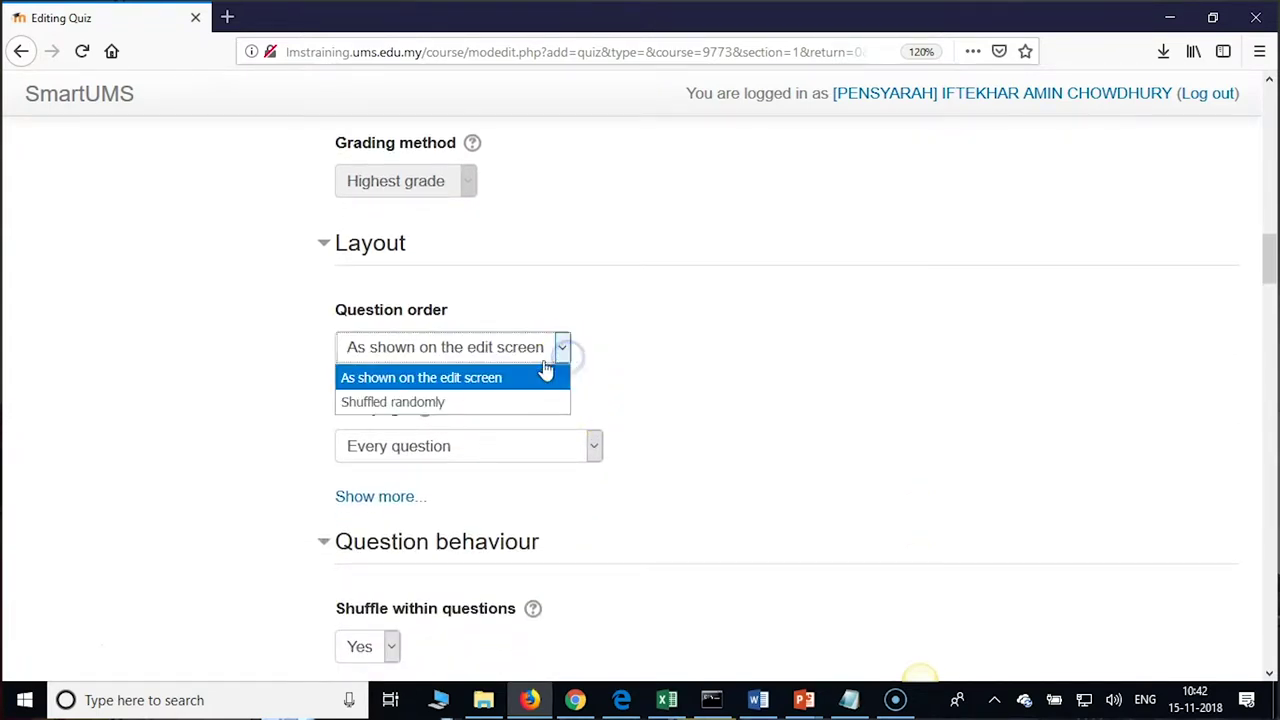
{"action": "left_click", "coordinate": [460, 404]}
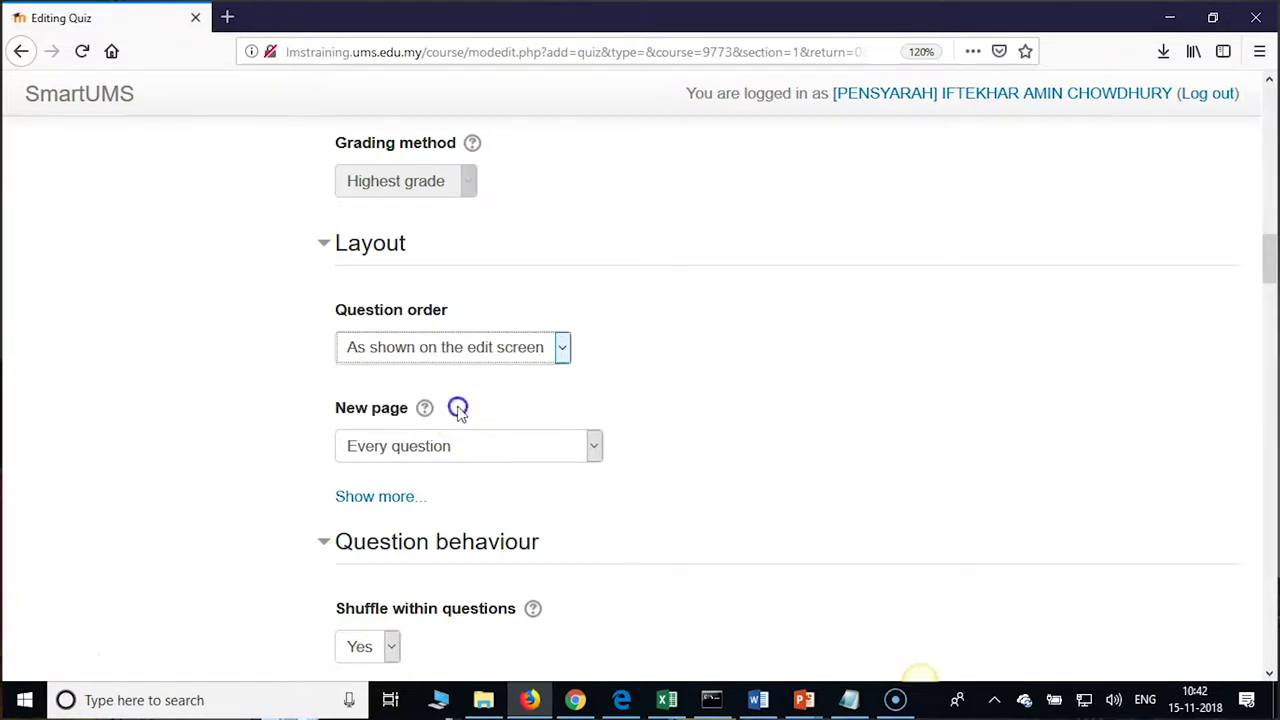
Start a new page every 5 questions in the quiz's layout settings.
{"action": "left_click", "coordinate": [500, 455]}
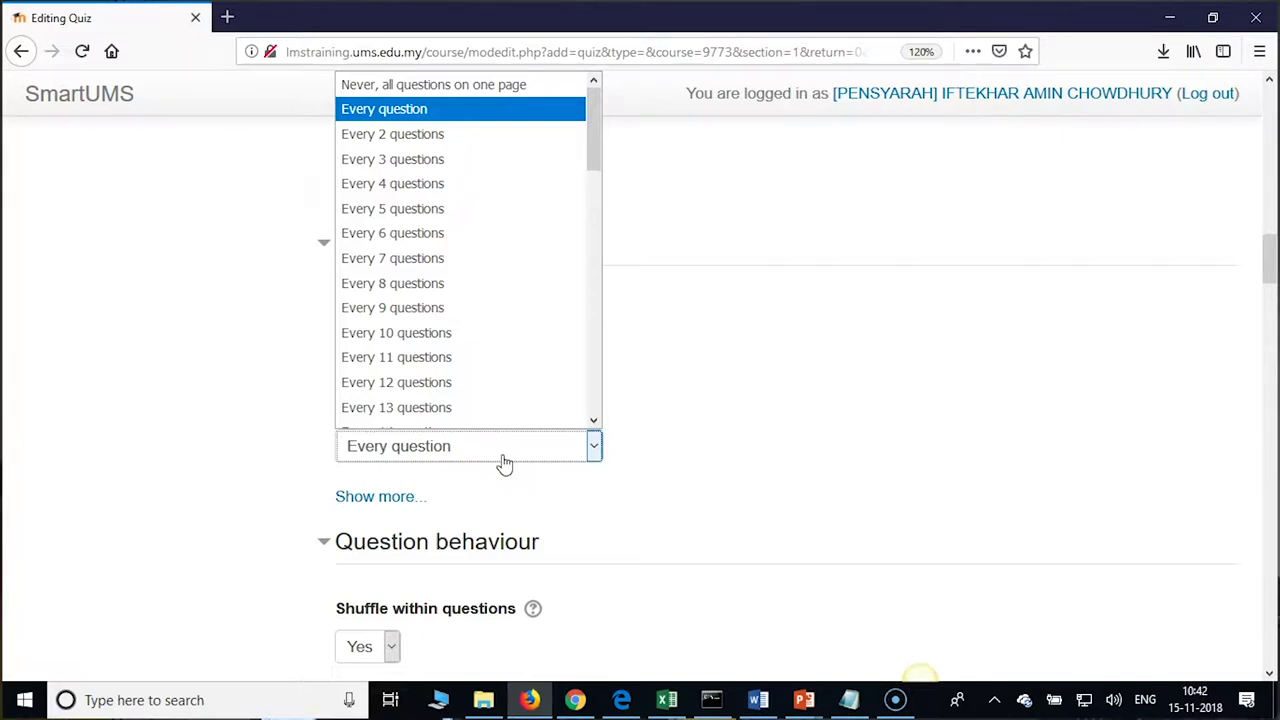
{"action": "left_click_drag", "start_coordinate": [505, 464], "coordinate": [600, 110]}
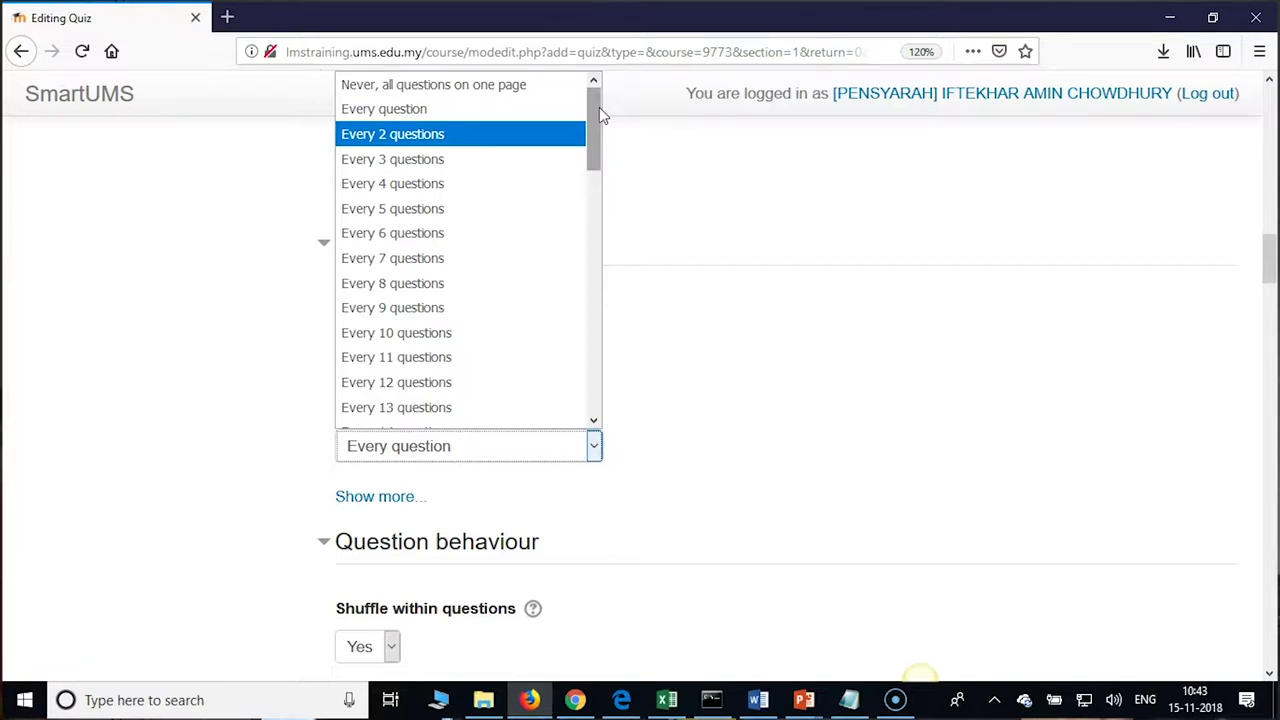
{"action": "left_click_drag", "start_coordinate": [599, 107], "coordinate": [583, 135]}
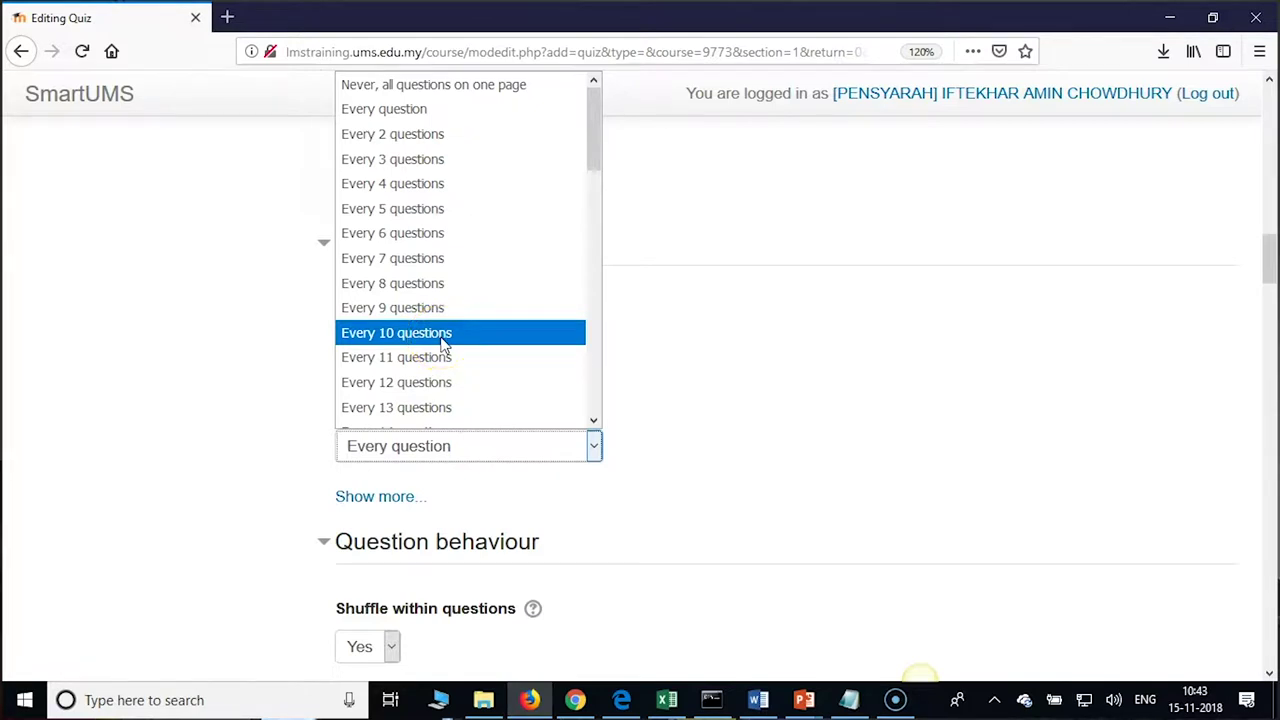
{"action": "left_click", "coordinate": [462, 211]}
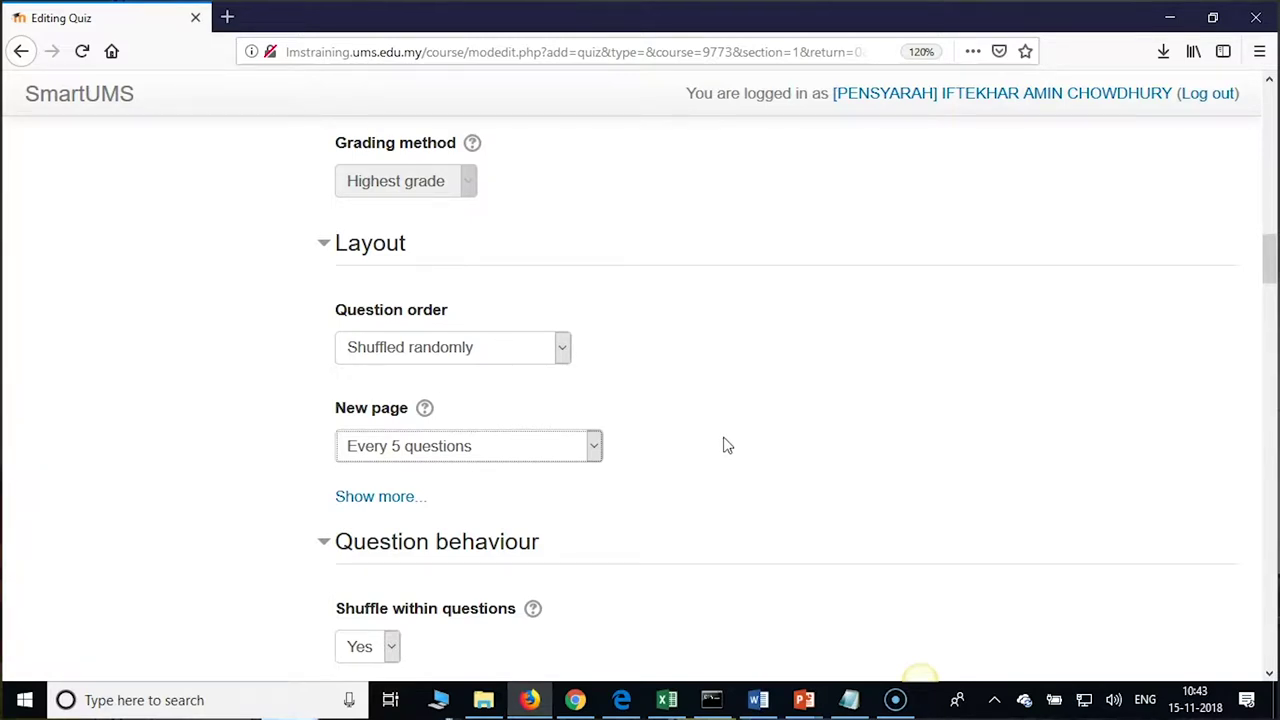
{"action": "left_click", "coordinate": [677, 443]}
Choose Yes for shuffling within questions in the question behaviour settings.
{"action": "scroll", "coordinate": [677, 443], "scroll_direction": "down", "scroll_amount": 3}
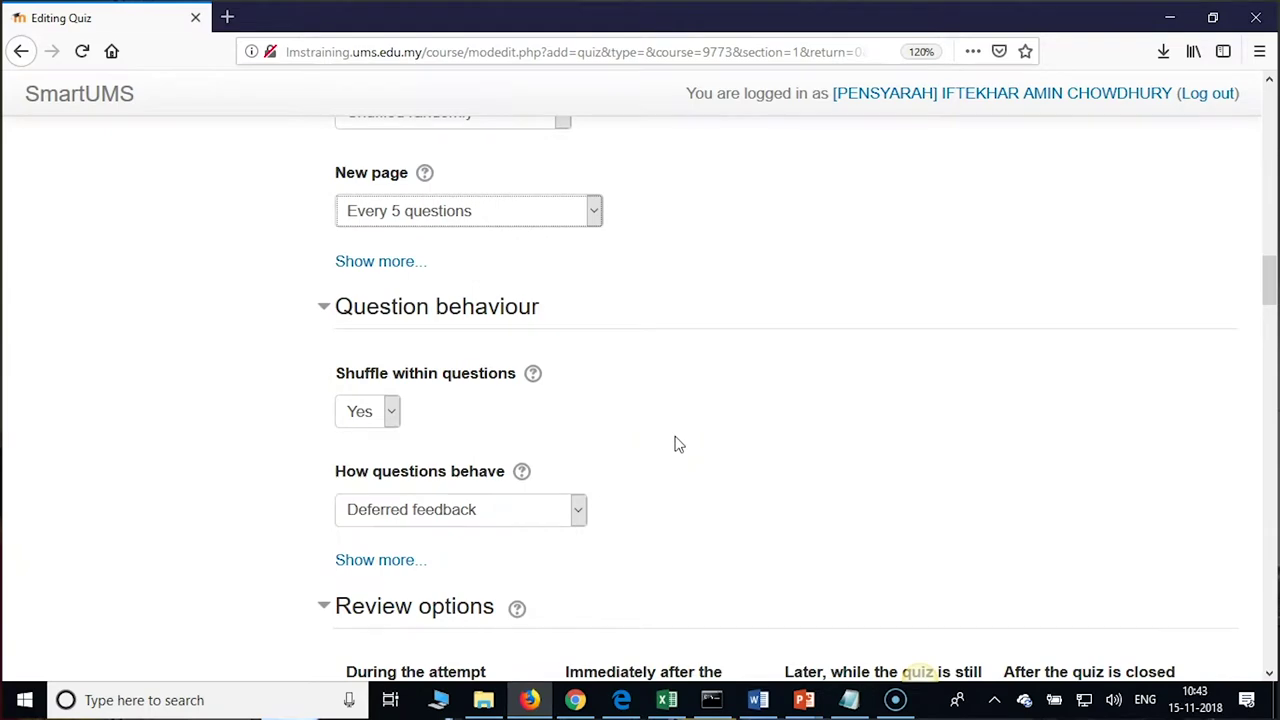
{"action": "left_click", "coordinate": [388, 418]}
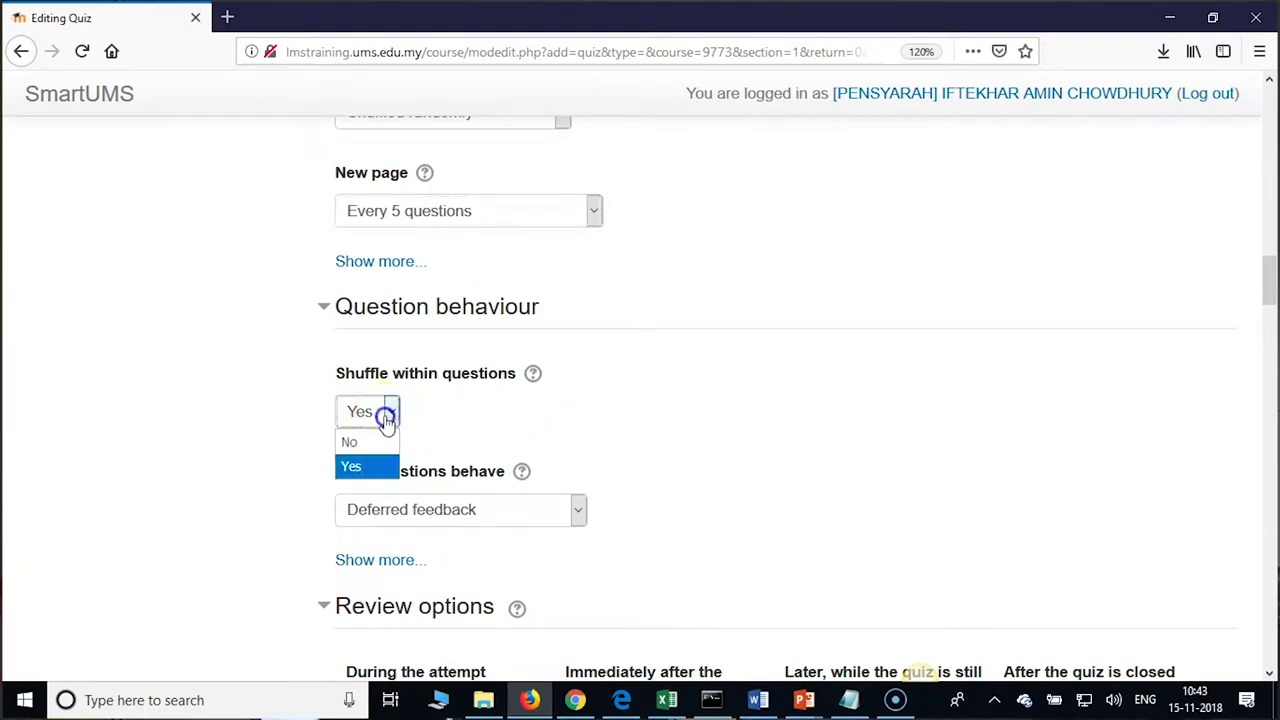
{"action": "left_click", "coordinate": [373, 474]}
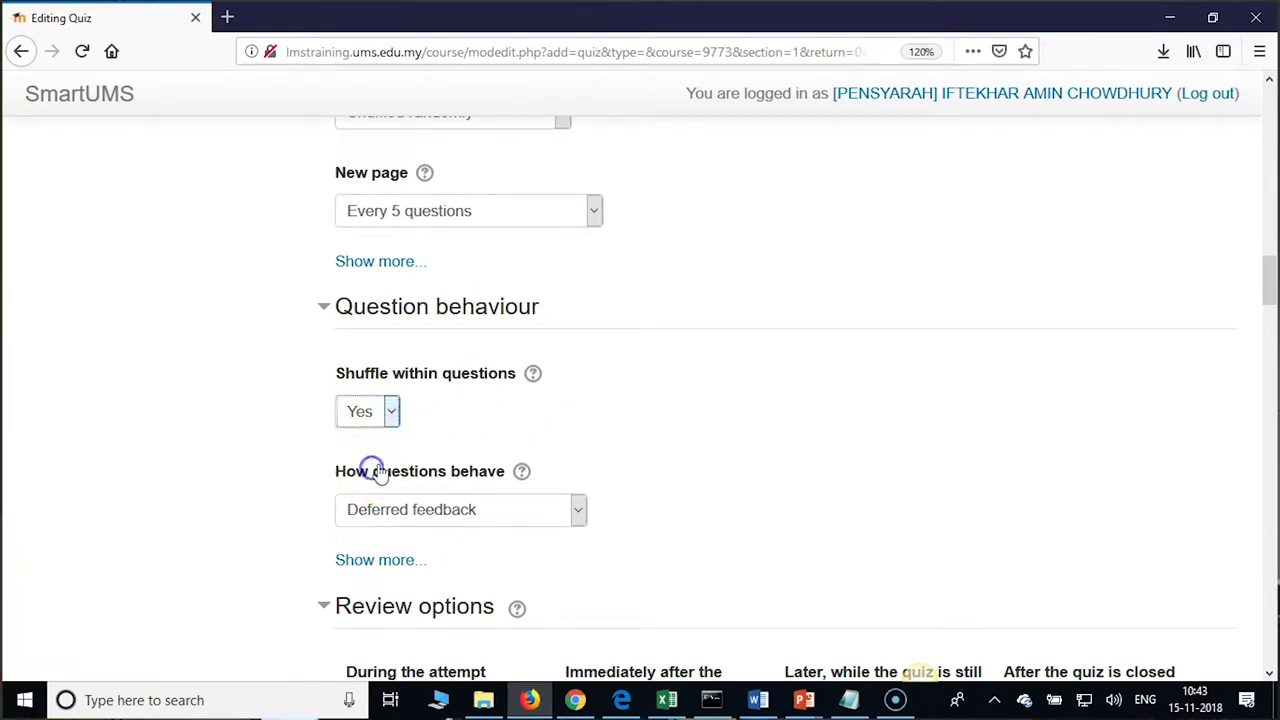
Exclude the right answer from the review options both immediately after the attempt and later while the quiz is still open.
{"action": "scroll", "coordinate": [577, 480], "scroll_direction": "down", "scroll_amount": 5}
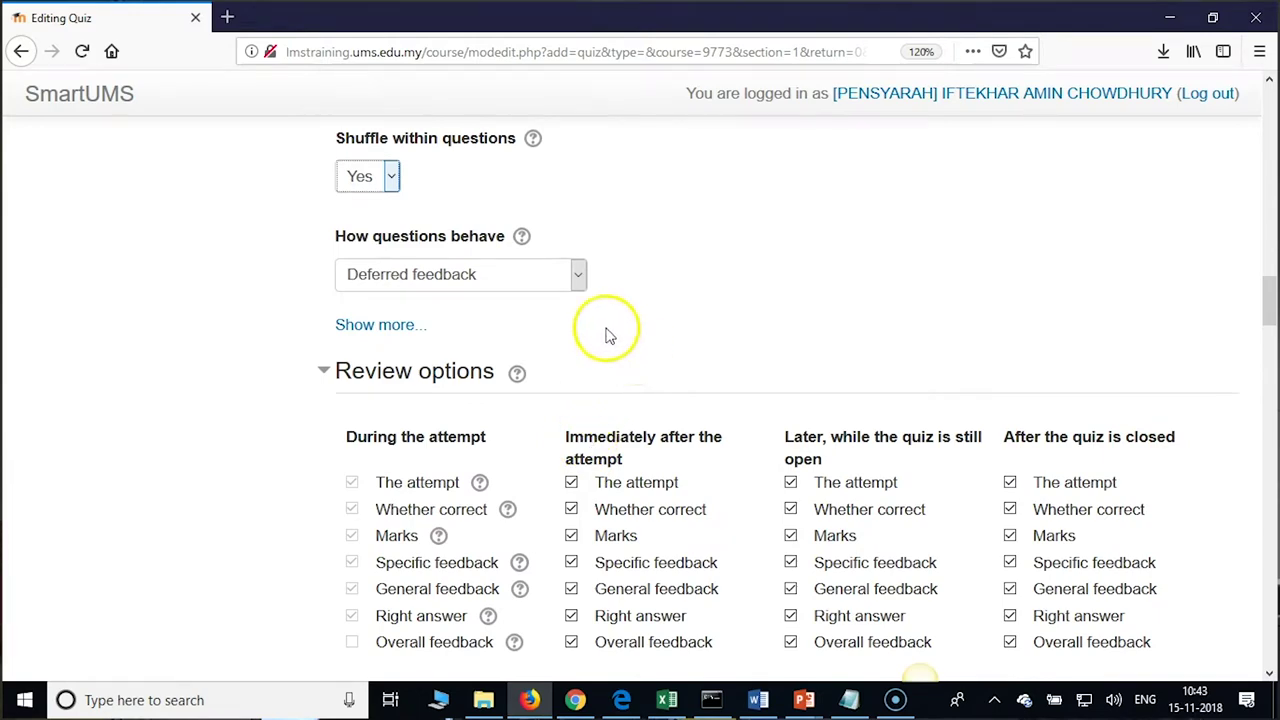
{"action": "scroll", "coordinate": [632, 307], "scroll_direction": "down", "scroll_amount": 1}
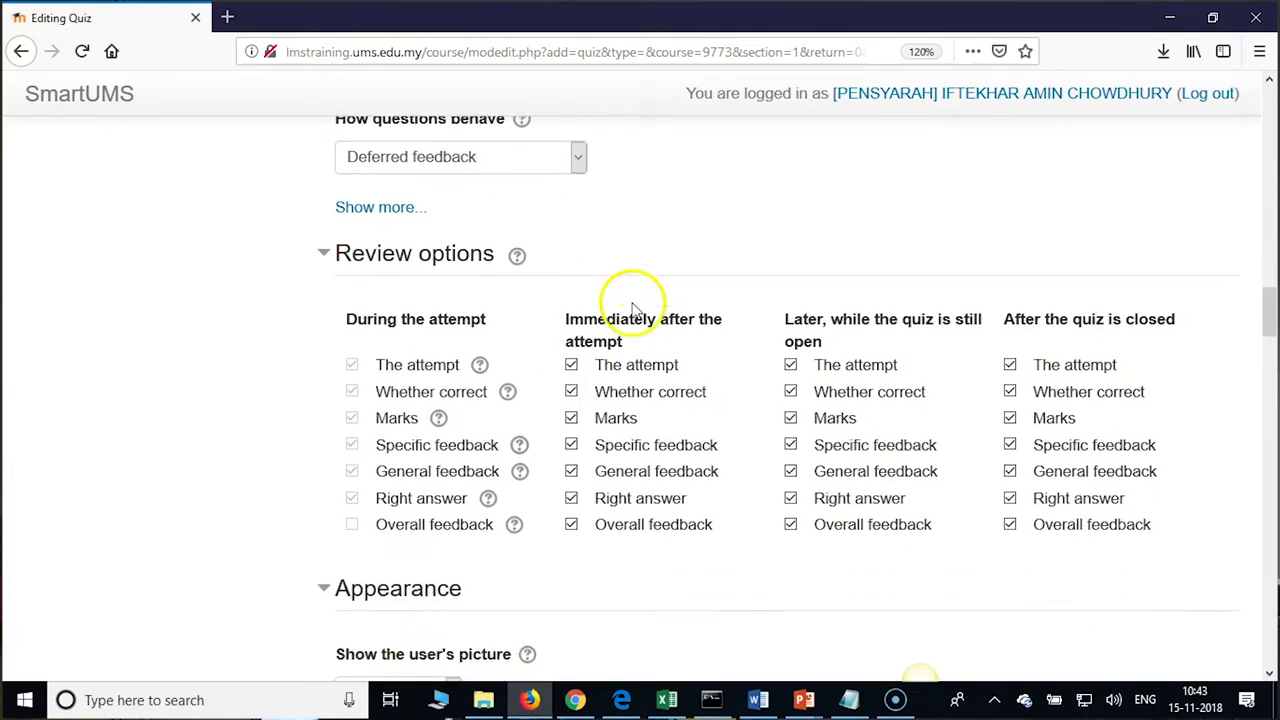
{"action": "scroll", "coordinate": [635, 305], "scroll_direction": "up", "scroll_amount": 2}
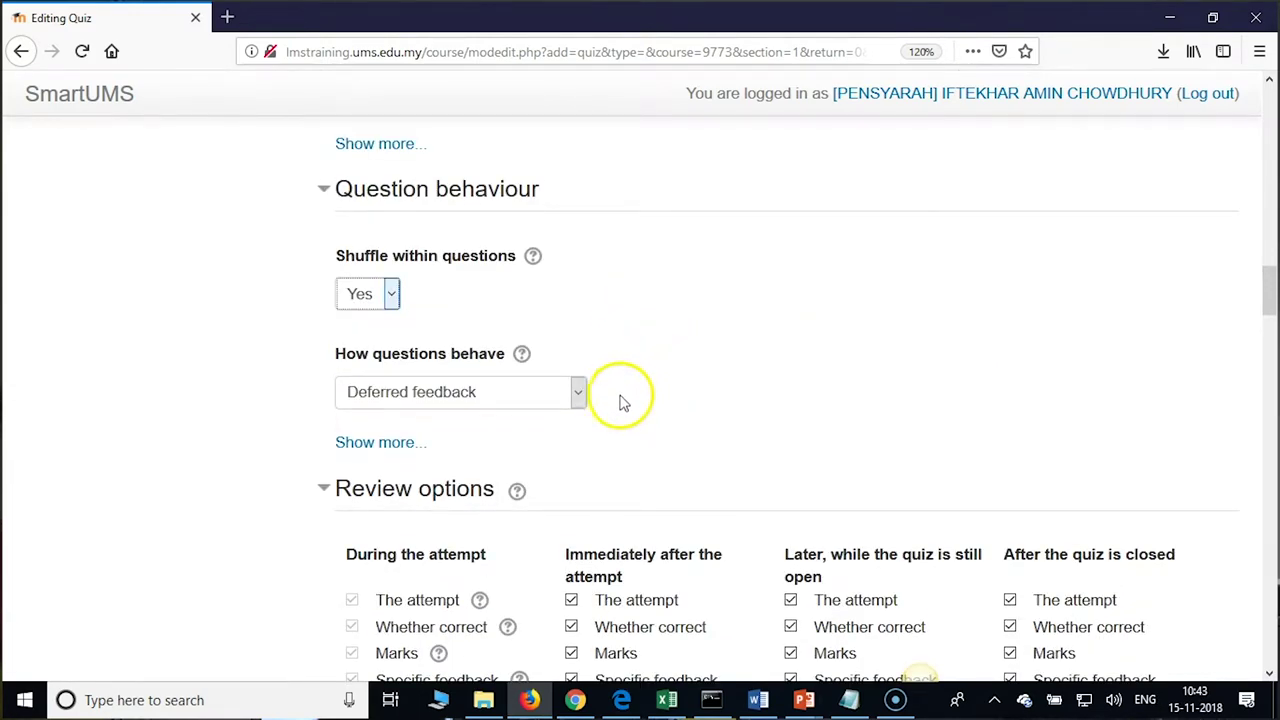
{"action": "scroll", "coordinate": [620, 403], "scroll_direction": "down", "scroll_amount": 2}
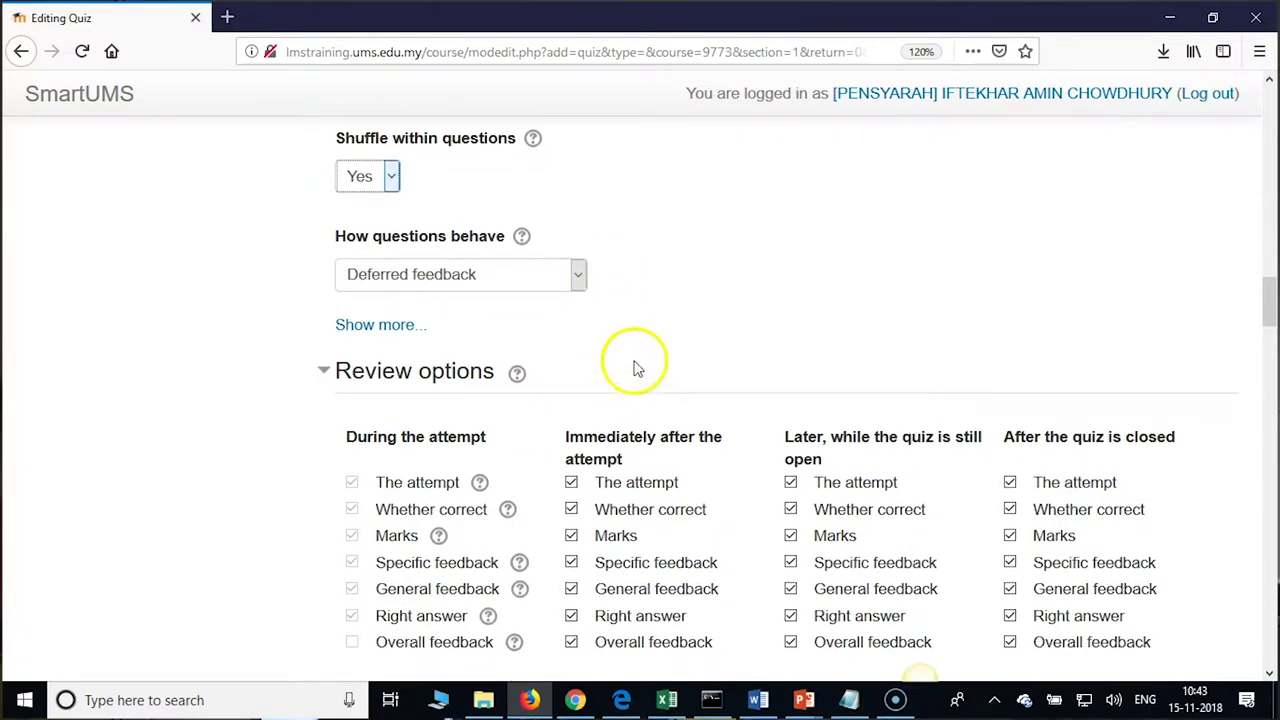
{"action": "scroll", "coordinate": [634, 360], "scroll_direction": "down", "scroll_amount": 2}
{"action": "scroll", "coordinate": [634, 357], "scroll_direction": "up", "scroll_amount": 1}
{"action": "scroll", "coordinate": [606, 594], "scroll_direction": "up", "scroll_amount": 1}
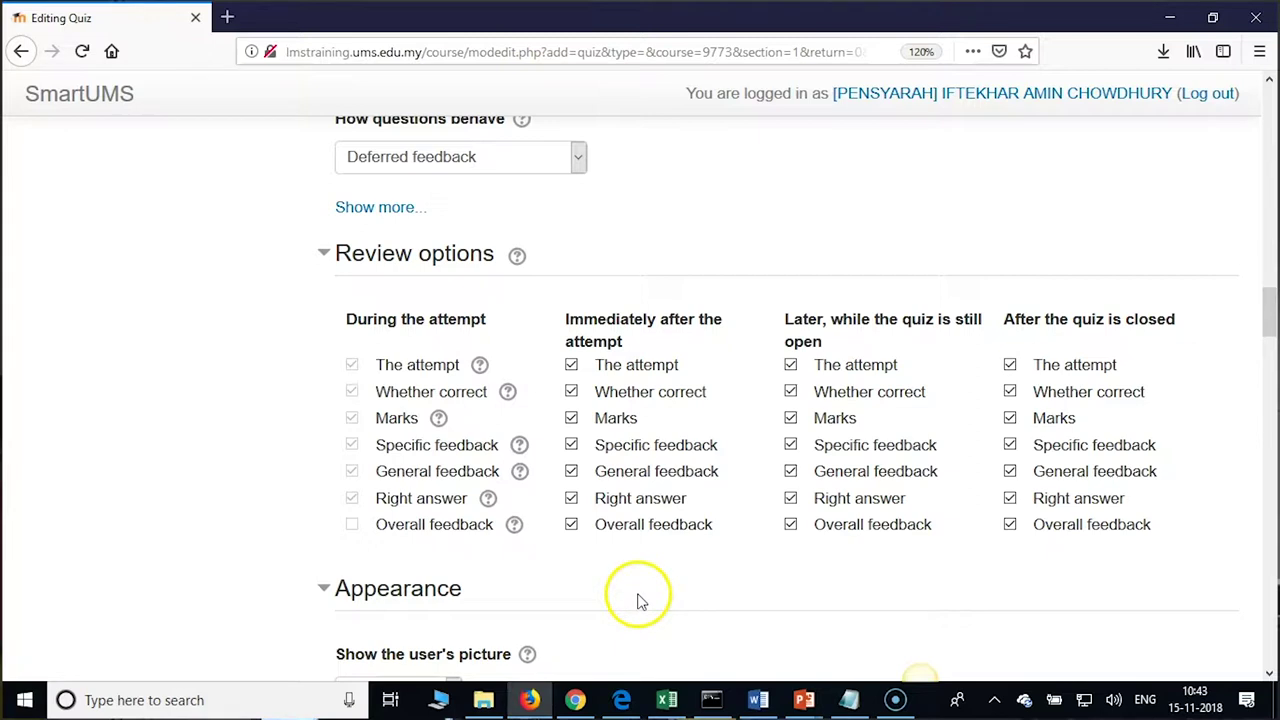
{"action": "left_click", "coordinate": [571, 498]}
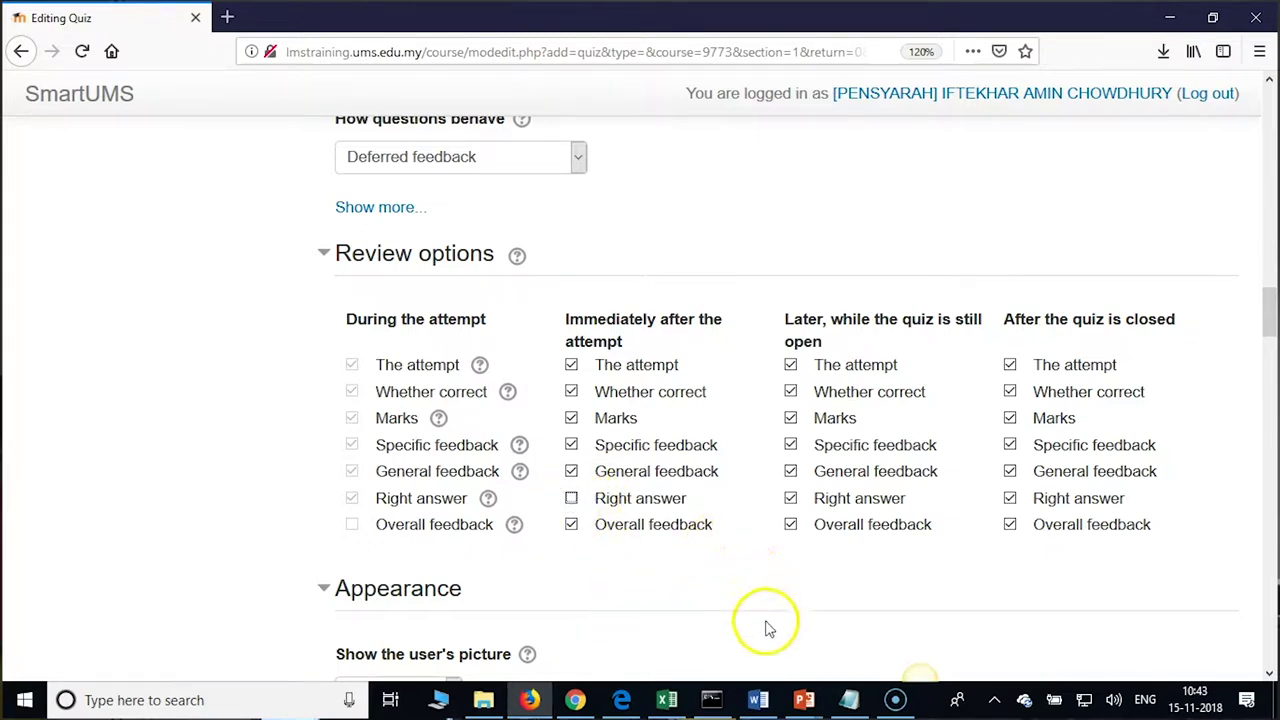
{"action": "left_click", "coordinate": [791, 498]}
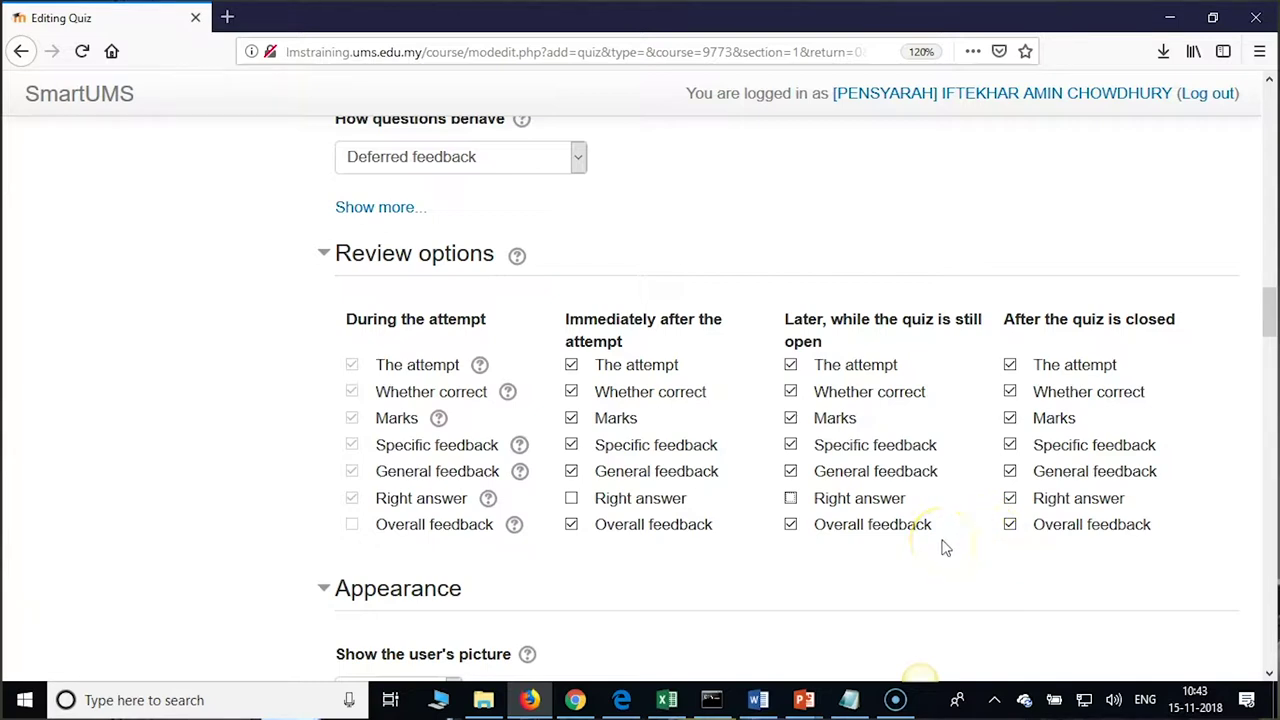
{"action": "left_click", "coordinate": [946, 584]}
Turn off overall feedback, the attempt and marks in the review options for immediately after the attempt.
{"action": "left_click", "coordinate": [572, 527]}
{"action": "left_click", "coordinate": [571, 365]}
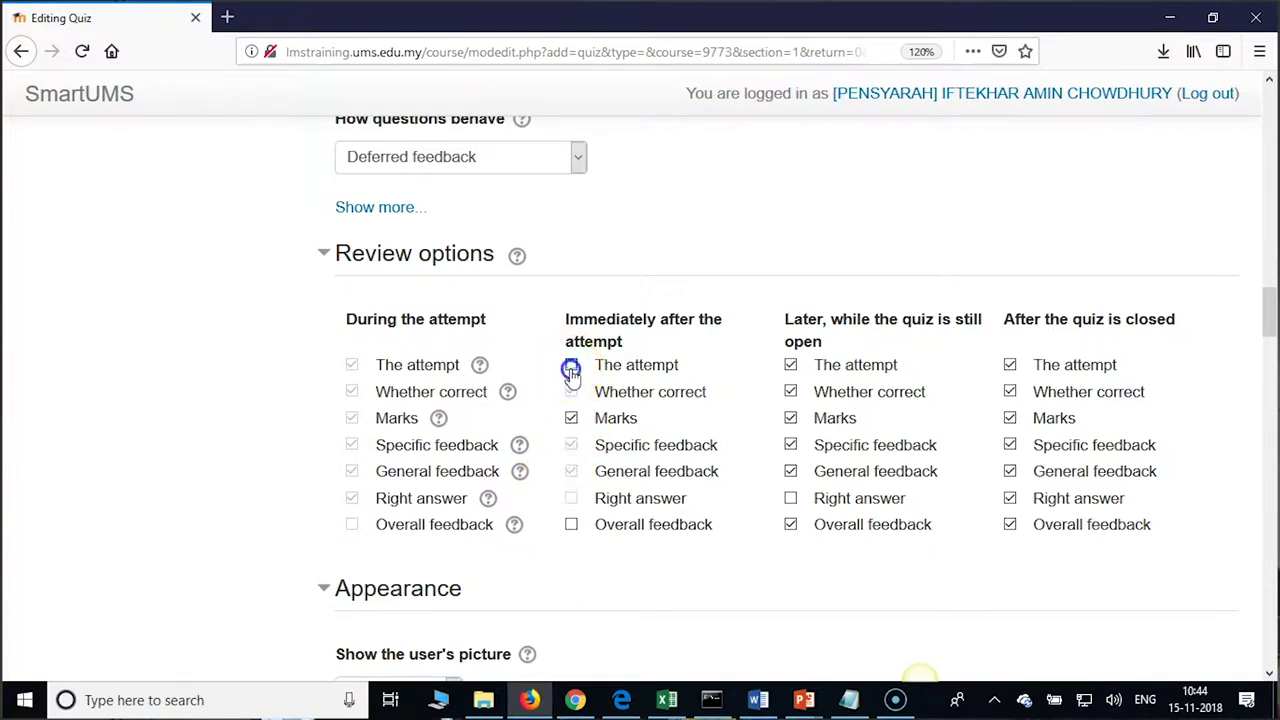
{"action": "left_click", "coordinate": [571, 418]}
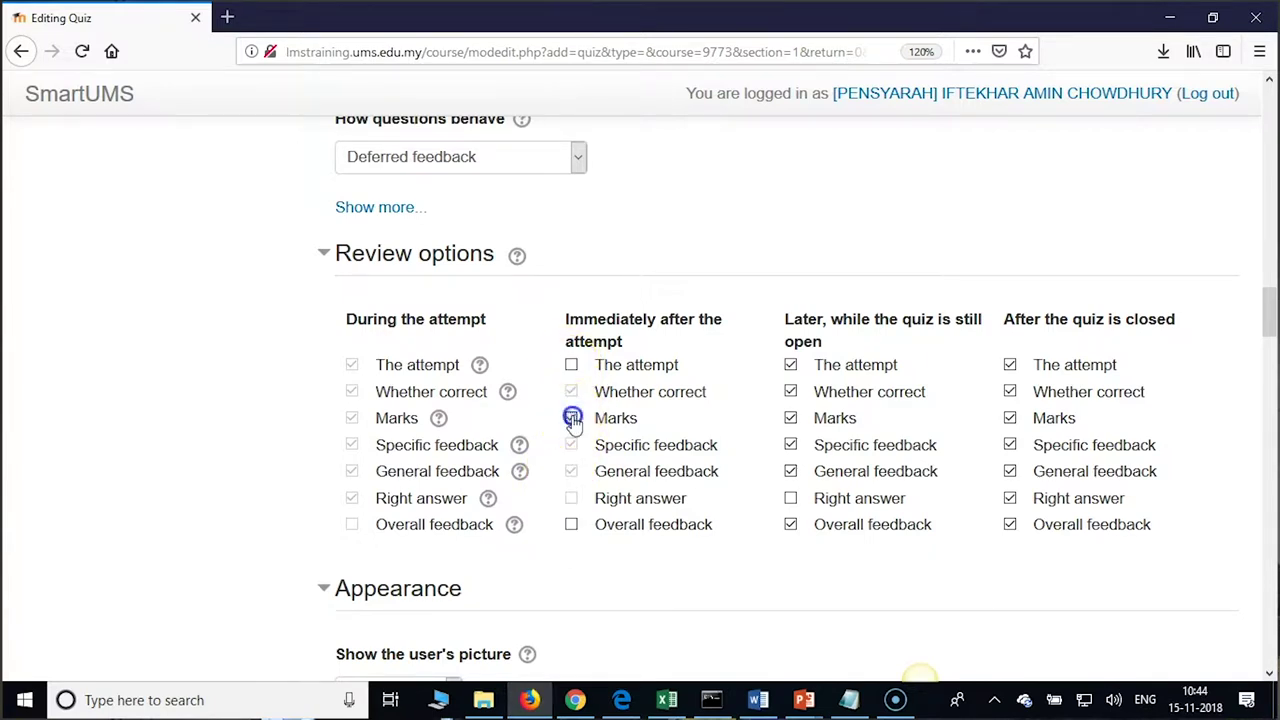
Turn off the attempt, marks and overall feedback in the review options for later, while the quiz is still open.
{"action": "left_click", "coordinate": [579, 561]}
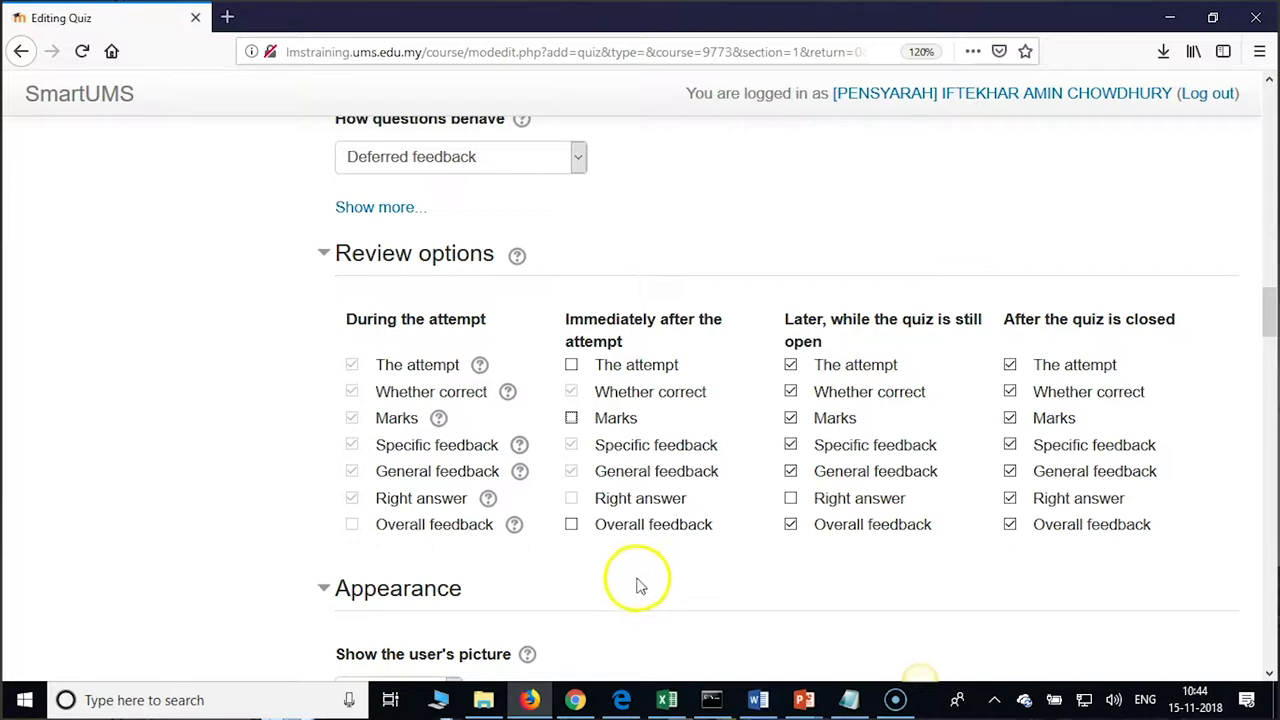
{"action": "left_click", "coordinate": [790, 366]}
{"action": "left_click", "coordinate": [790, 418]}
{"action": "left_click", "coordinate": [790, 524]}
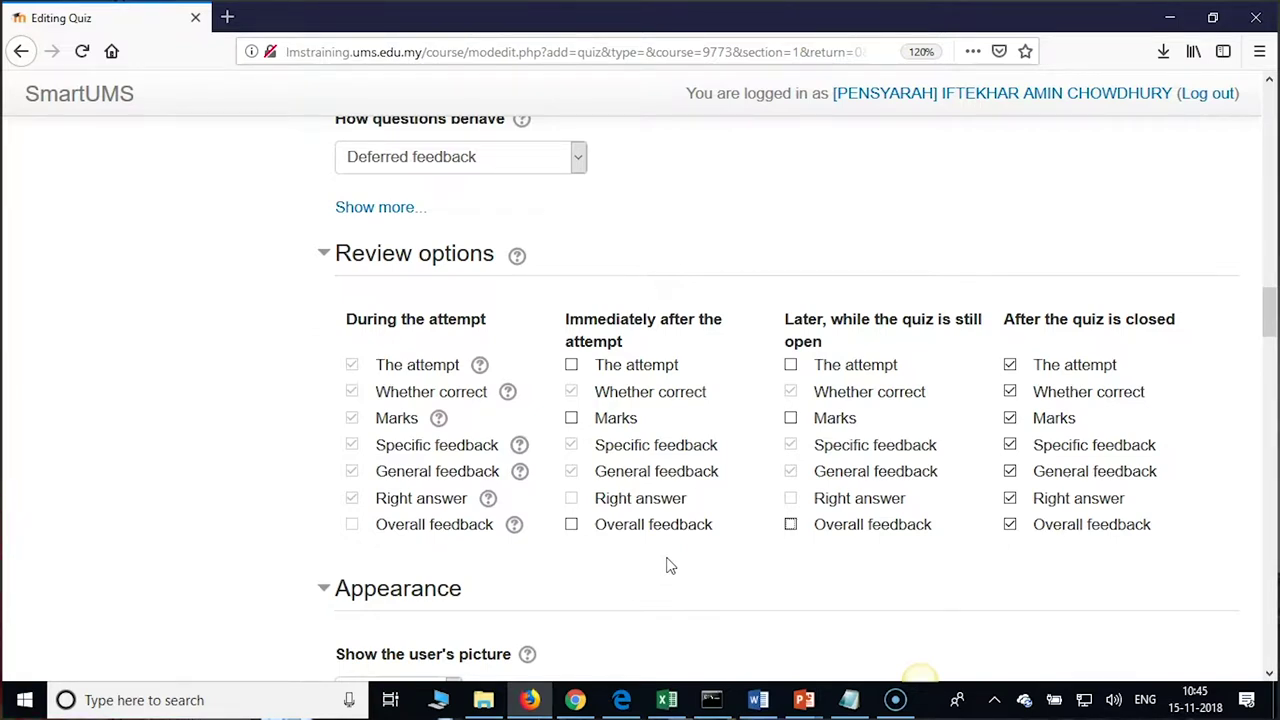
{"action": "left_click", "coordinate": [670, 594]}
Try allowing 3 attempts to view the grading method choices, and restore the attempts allowed to 1.
{"action": "scroll", "coordinate": [880, 630], "scroll_direction": "up", "scroll_amount": 5}
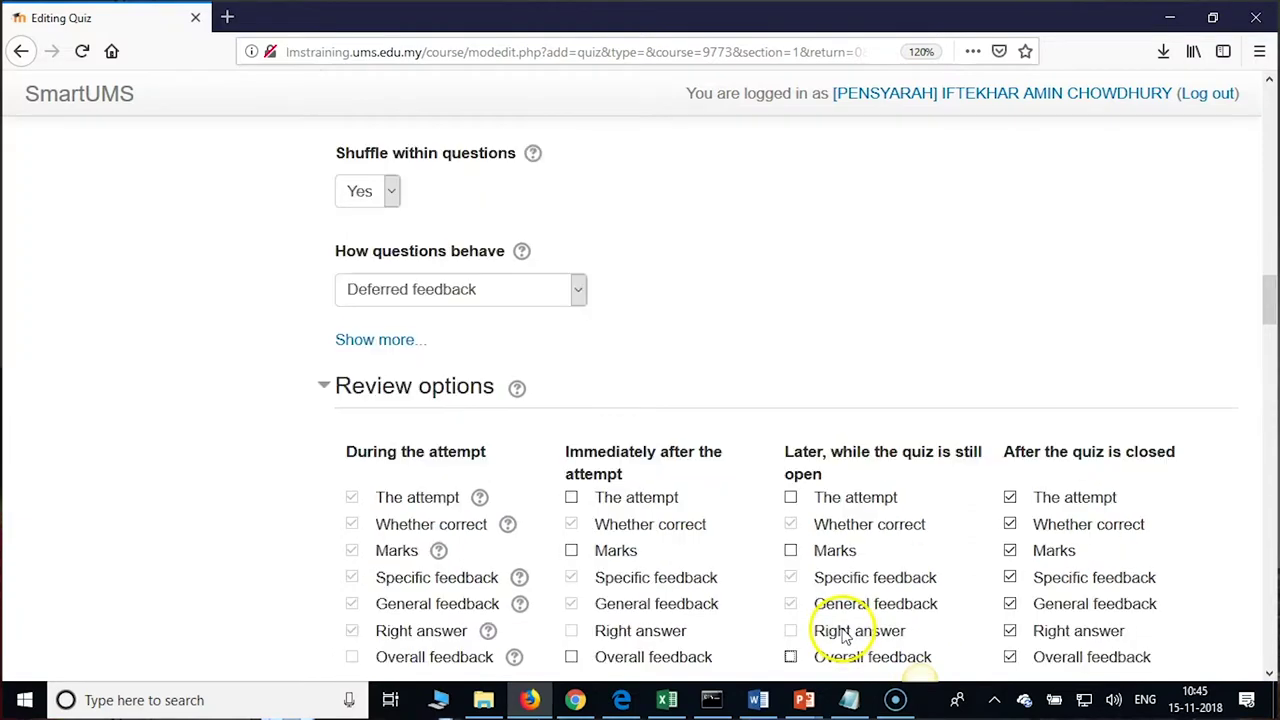
{"action": "scroll", "coordinate": [510, 590], "scroll_direction": "up", "scroll_amount": 3}
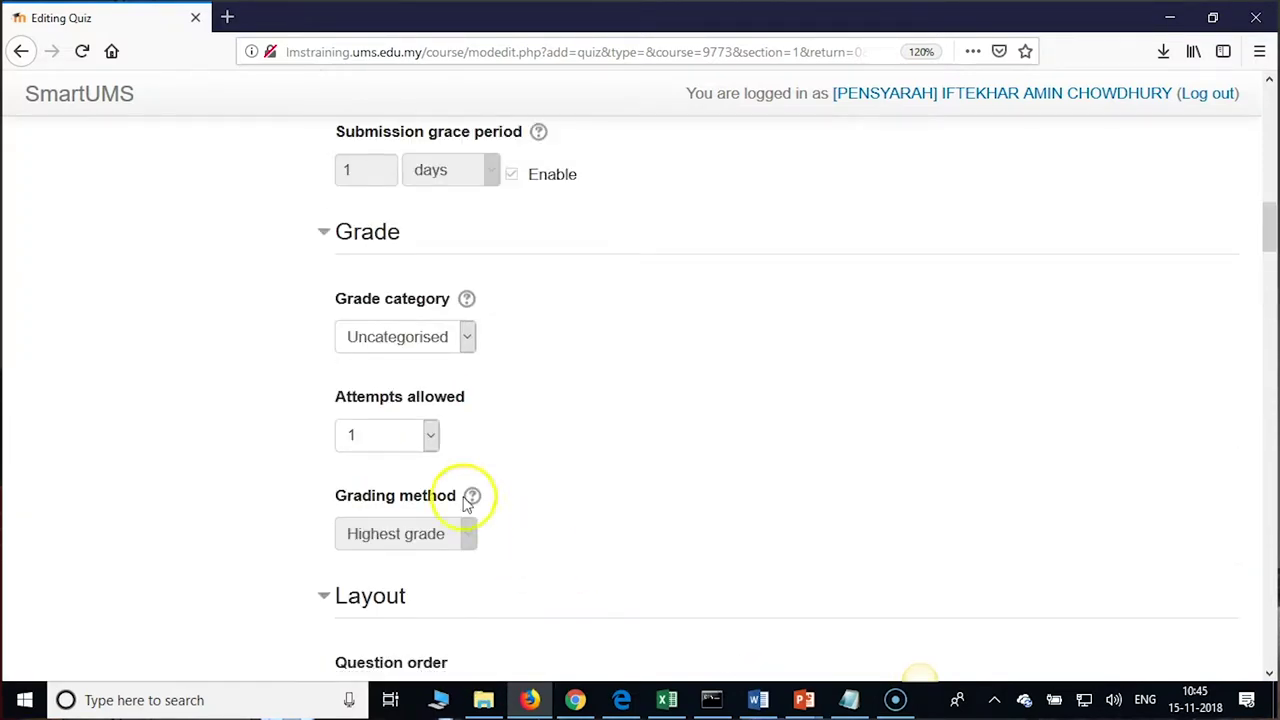
{"action": "left_click", "coordinate": [430, 436]}
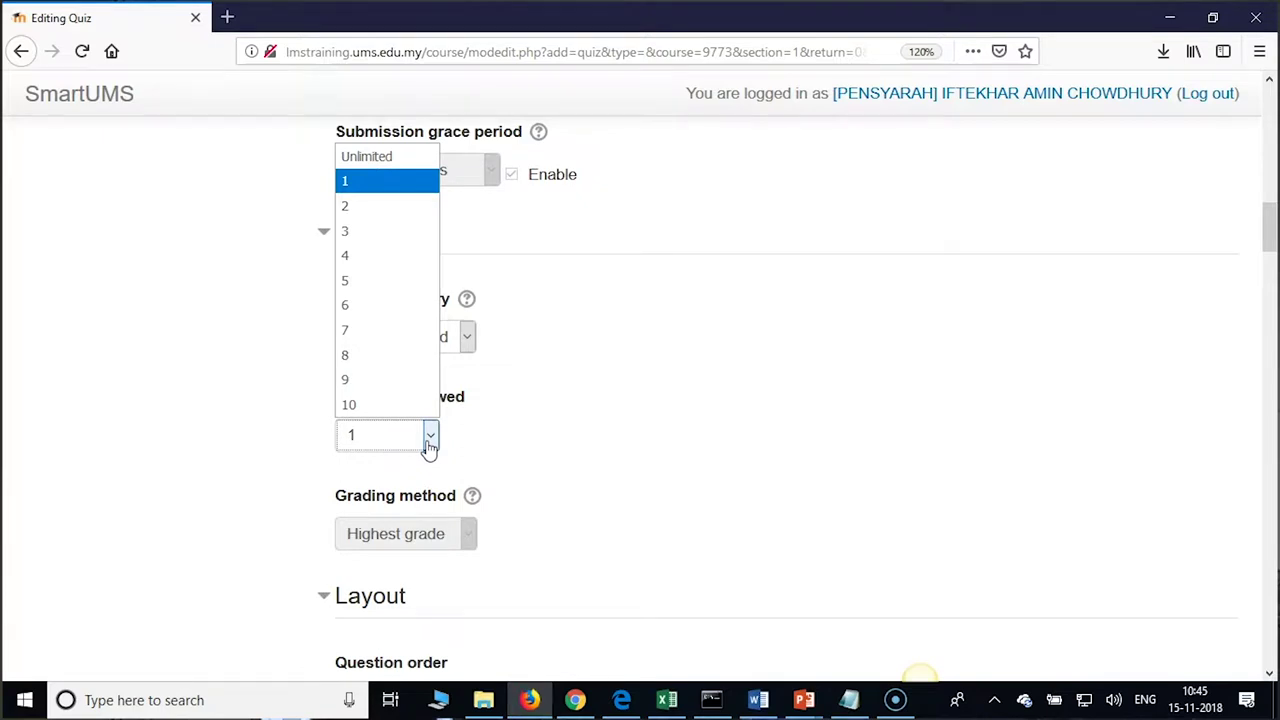
{"action": "left_click", "coordinate": [528, 443]}
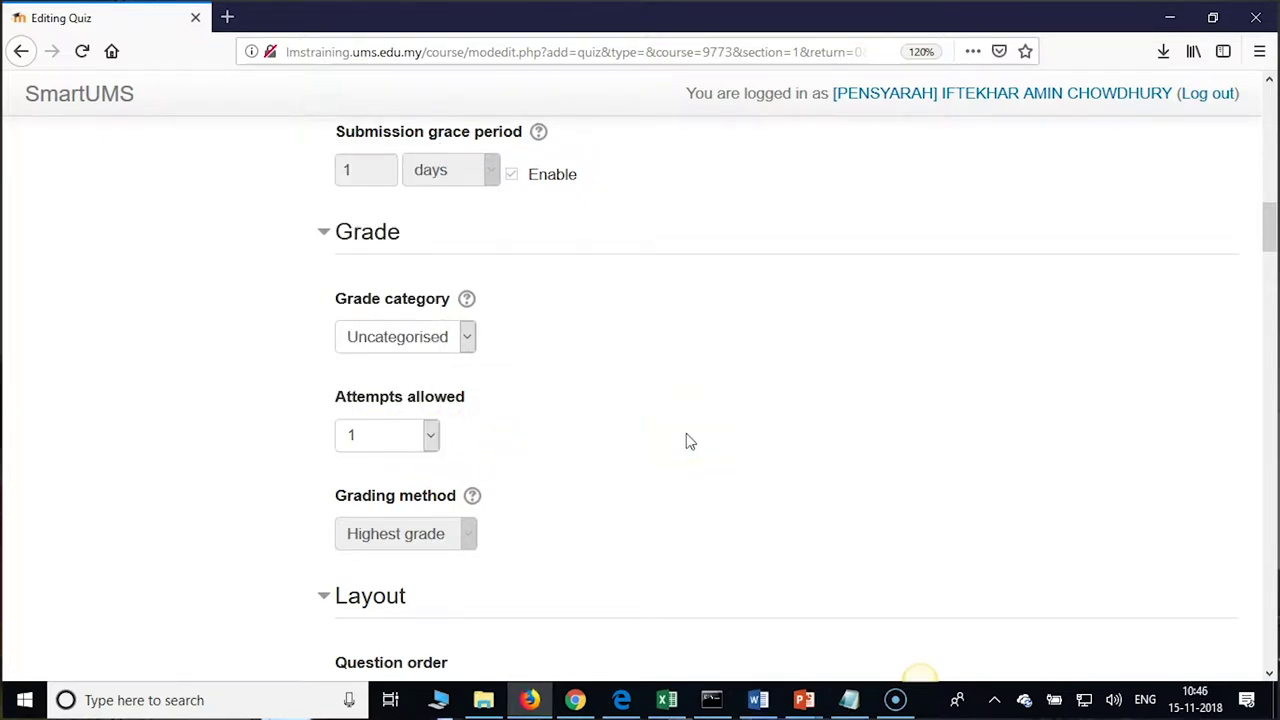
{"action": "mouse_move", "coordinate": [614, 436]}
{"action": "left_mouse_down"}
{"action": "mouse_move", "coordinate": [549, 460]}
{"action": "mouse_move", "coordinate": [454, 460]}
{"action": "mouse_move", "coordinate": [648, 437]}
{"action": "left_mouse_up"}
{"action": "left_click", "coordinate": [430, 435]}
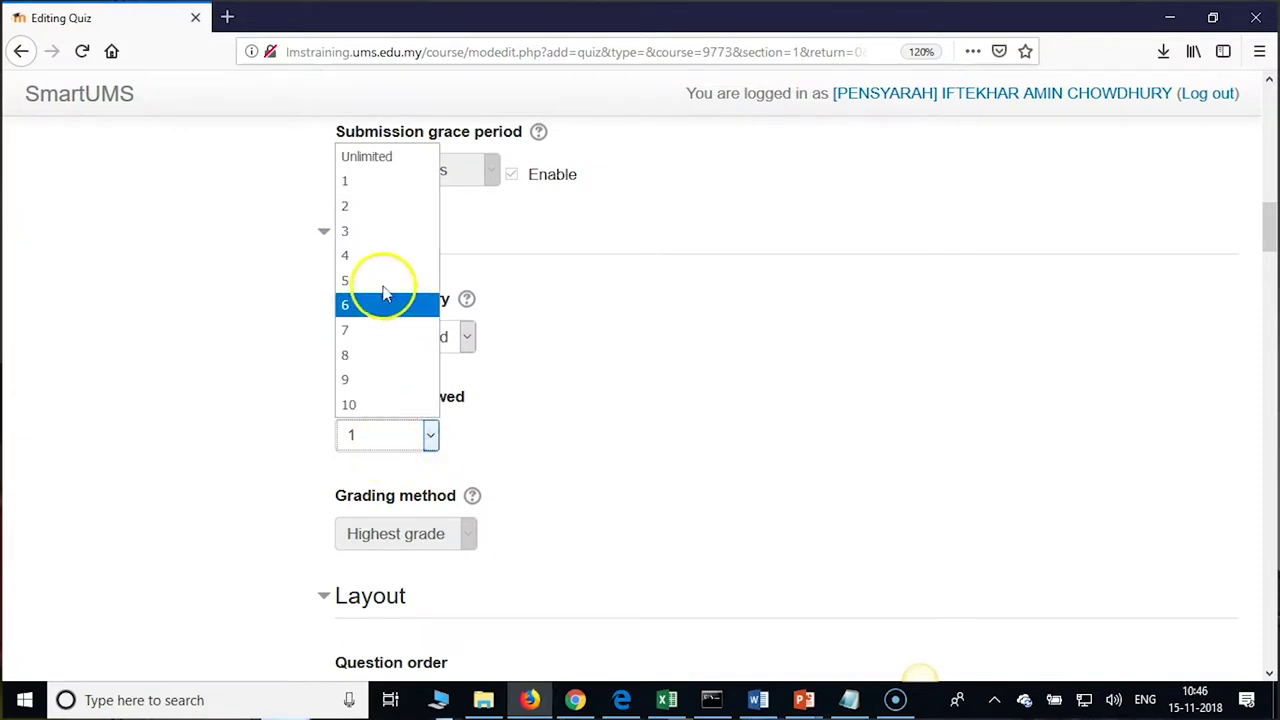
{"action": "left_click", "coordinate": [385, 231]}
{"action": "left_click", "coordinate": [460, 534]}
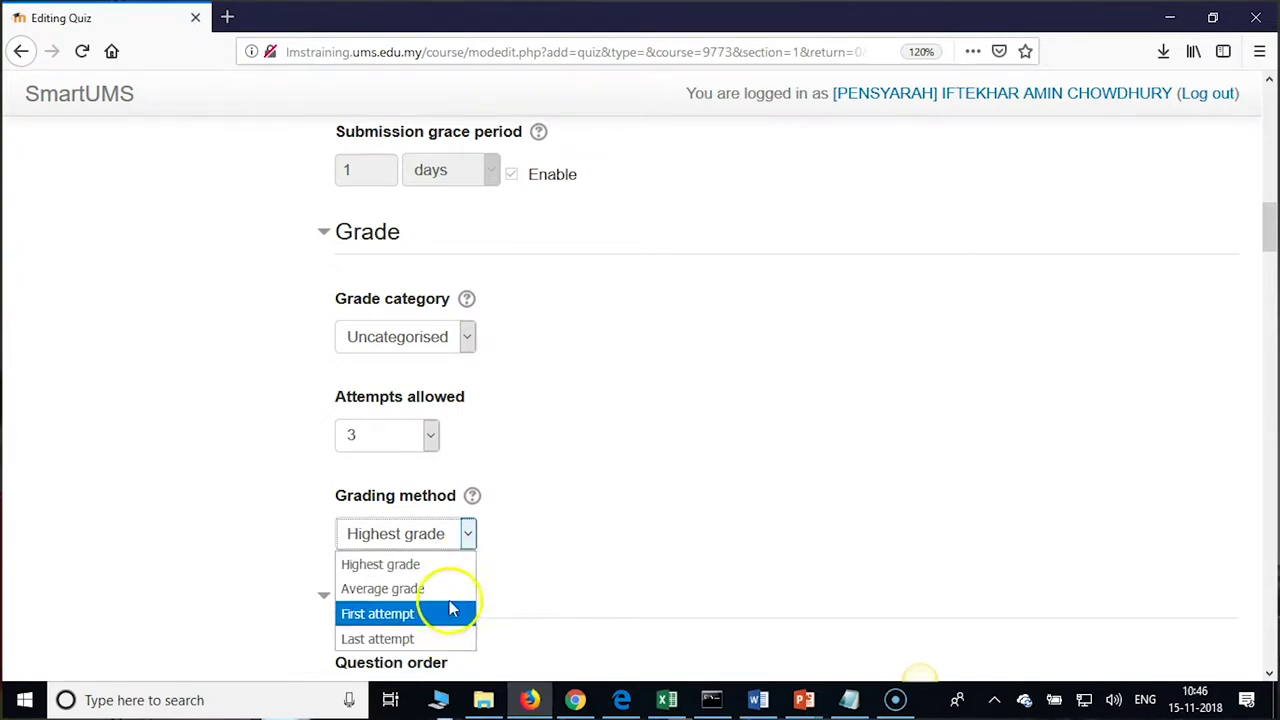
{"action": "left_click", "coordinate": [431, 435]}
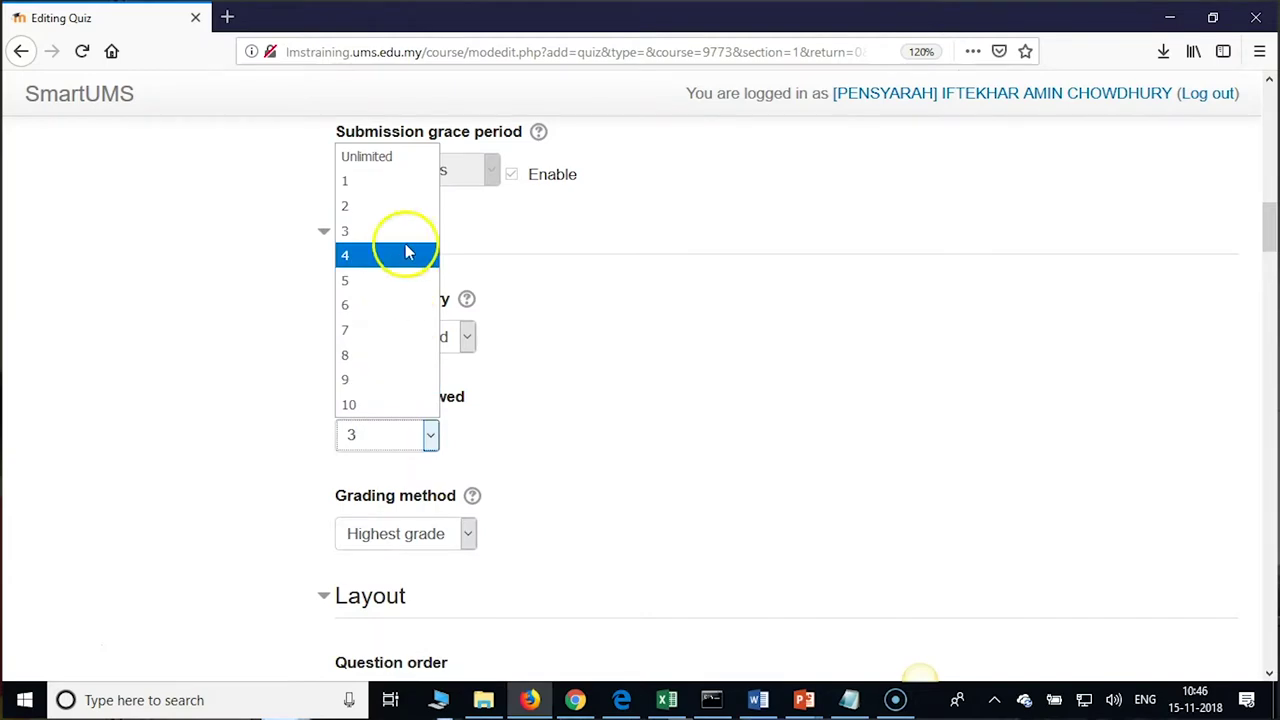
{"action": "left_click", "coordinate": [400, 183]}
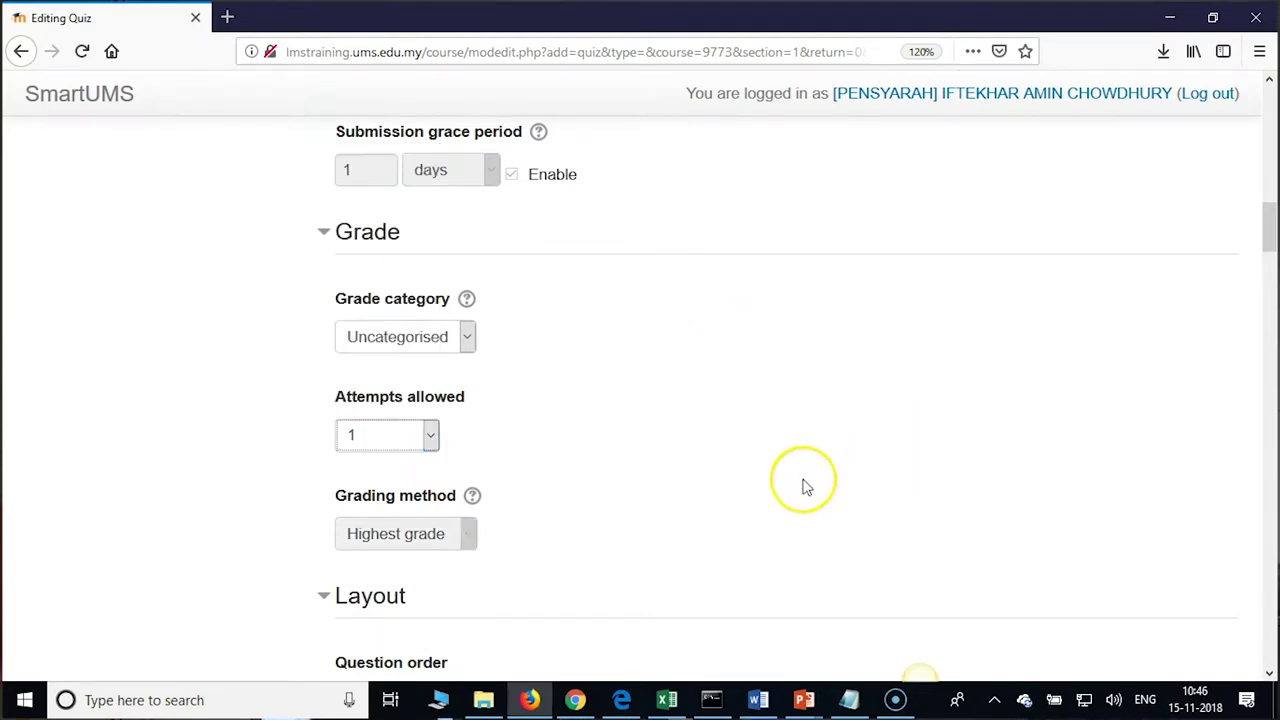
Review the quiz's appearance, extra restrictions on attempts and overall feedback settings.
{"action": "scroll", "coordinate": [806, 487], "scroll_direction": "down", "scroll_amount": 1}
{"action": "scroll", "coordinate": [806, 487], "scroll_direction": "down", "scroll_amount": 20}
{"action": "scroll", "coordinate": [806, 487], "scroll_direction": "up", "scroll_amount": 3}
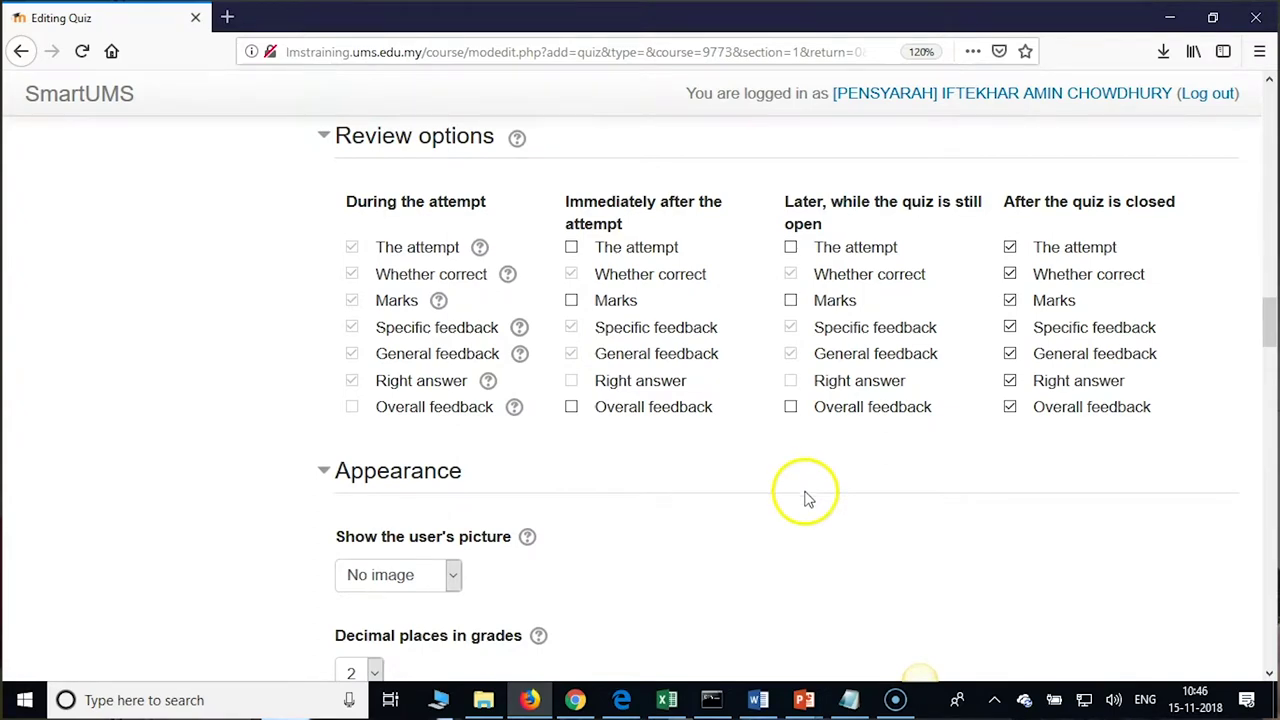
{"action": "scroll", "coordinate": [835, 540], "scroll_direction": "down", "scroll_amount": 4}
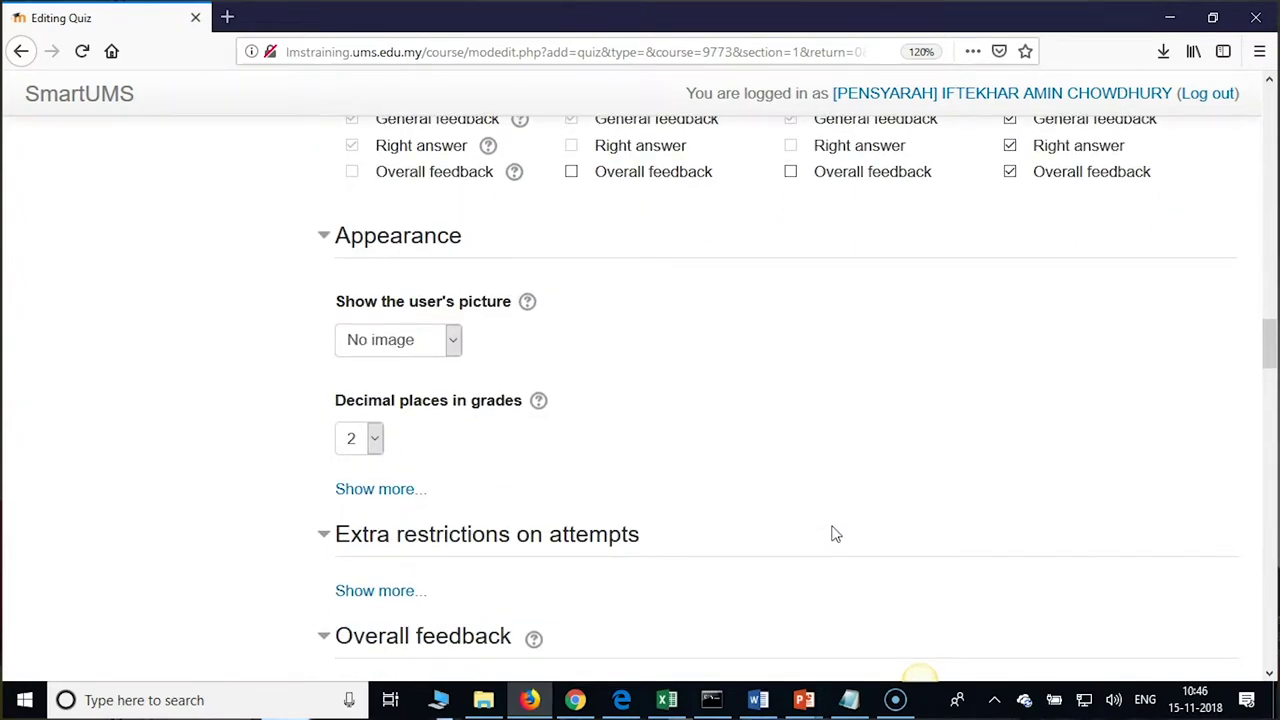
{"action": "scroll", "coordinate": [831, 537], "scroll_direction": "down", "scroll_amount": 4}
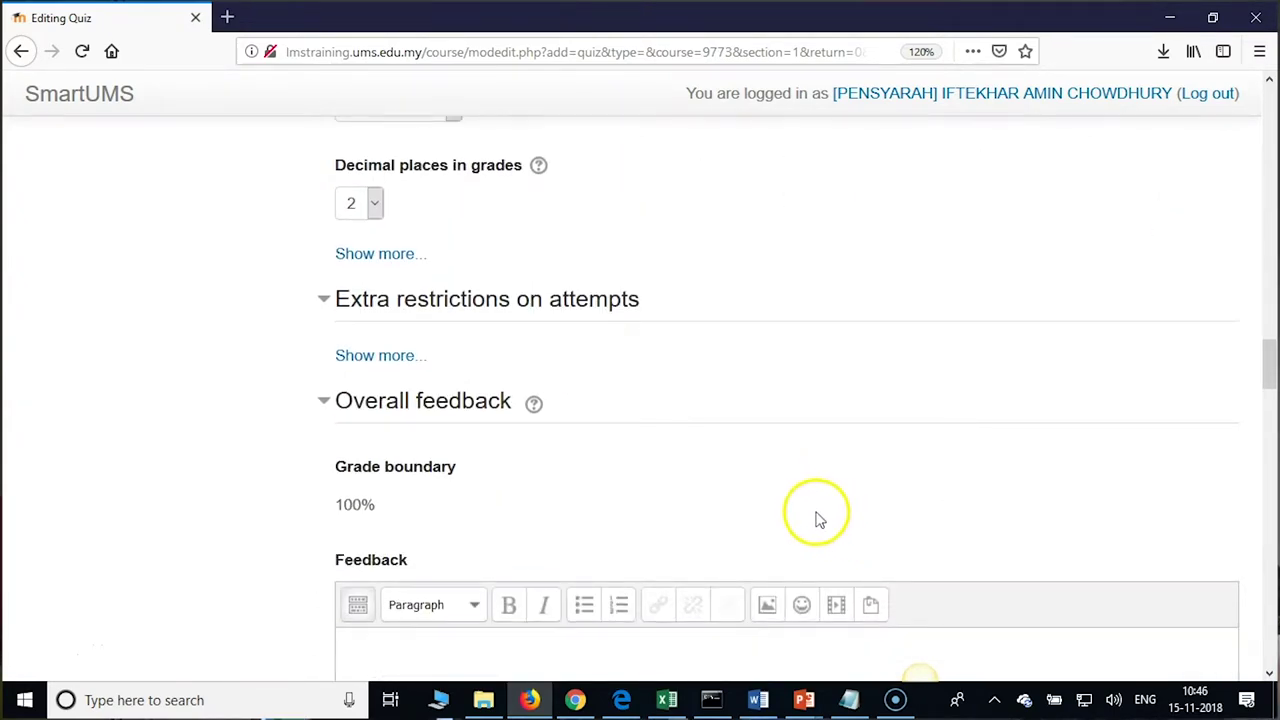
{"action": "scroll", "coordinate": [603, 545], "scroll_direction": "down", "scroll_amount": 1}
{"action": "scroll", "coordinate": [603, 548], "scroll_direction": "down", "scroll_amount": 5}
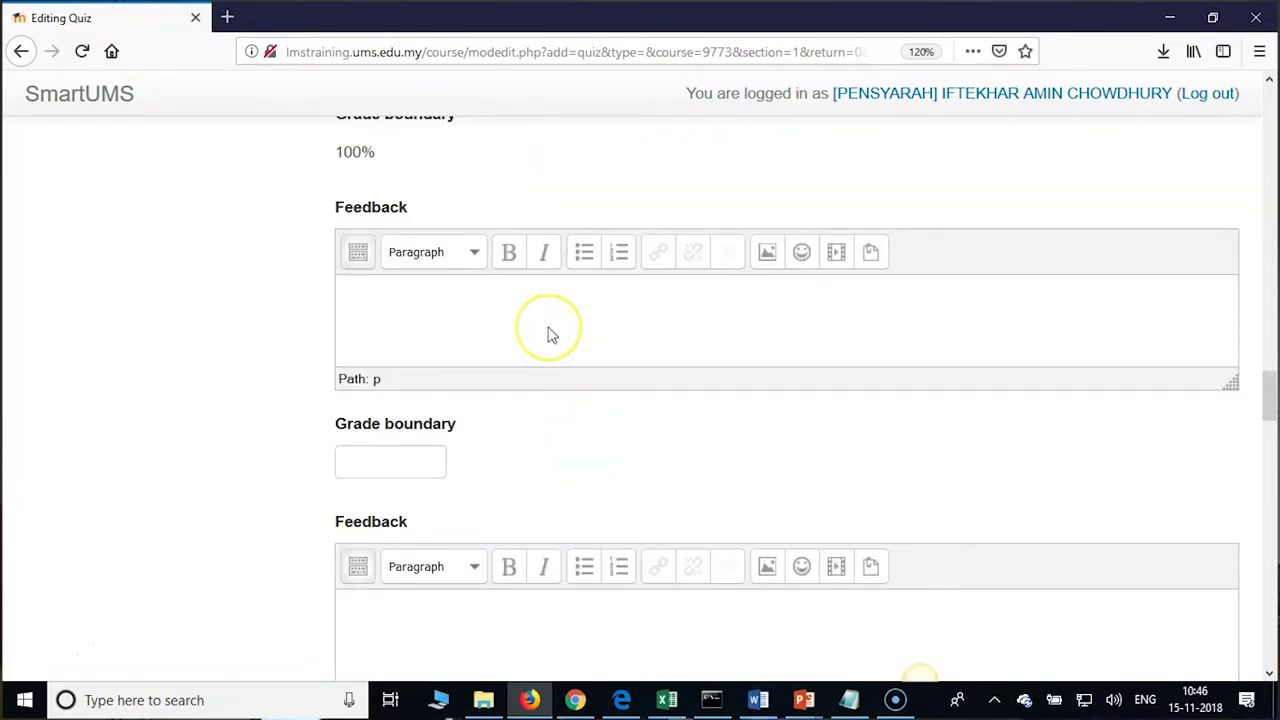
{"action": "scroll", "coordinate": [676, 462], "scroll_direction": "down", "scroll_amount": 1}
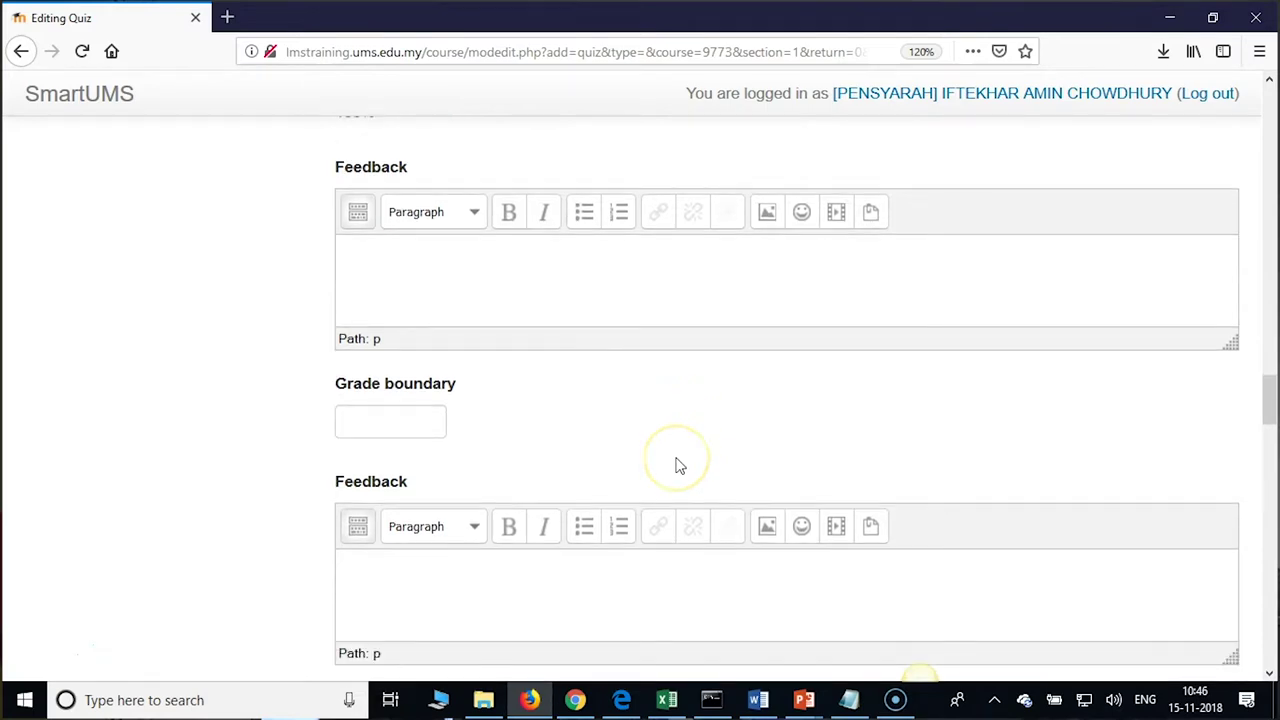
{"action": "scroll", "coordinate": [678, 465], "scroll_direction": "down", "scroll_amount": 2}
{"action": "scroll", "coordinate": [677, 460], "scroll_direction": "down", "scroll_amount": 15}
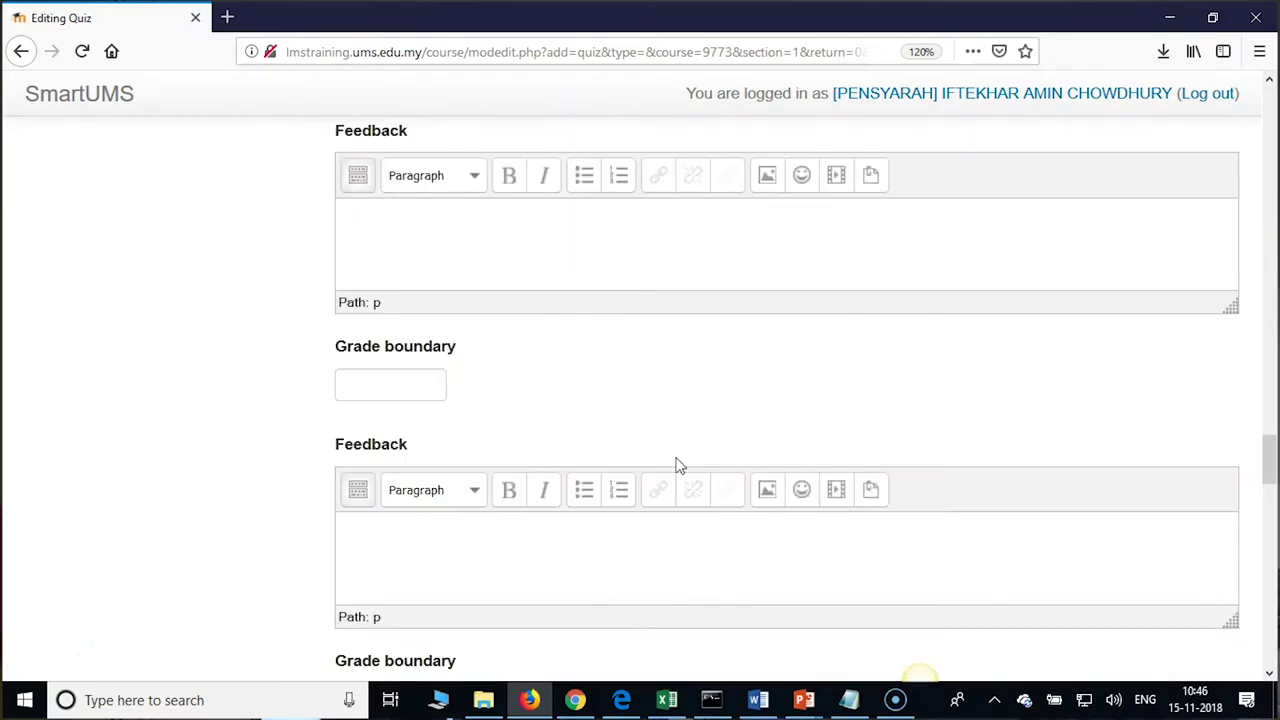
{"action": "scroll", "coordinate": [679, 466], "scroll_direction": "down", "scroll_amount": 1}
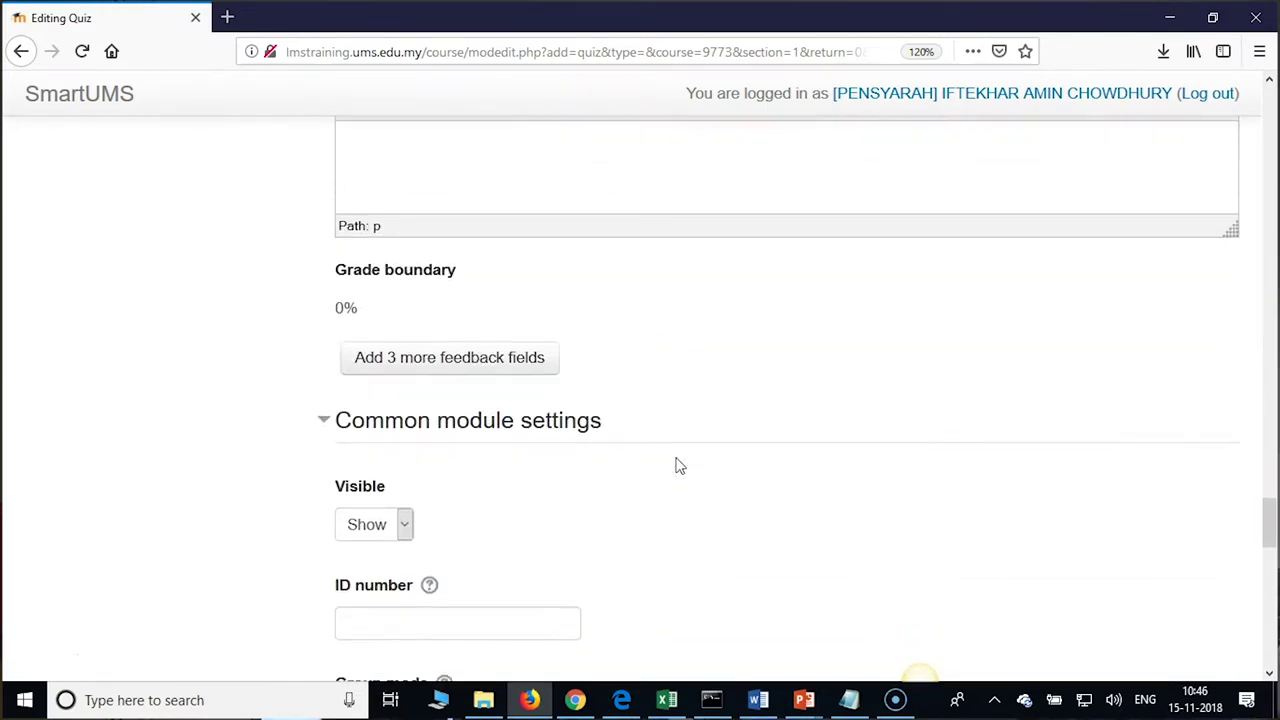
Set the group mode to No groups in the quiz's common module settings.
{"action": "scroll", "coordinate": [679, 466], "scroll_direction": "down", "scroll_amount": 6}
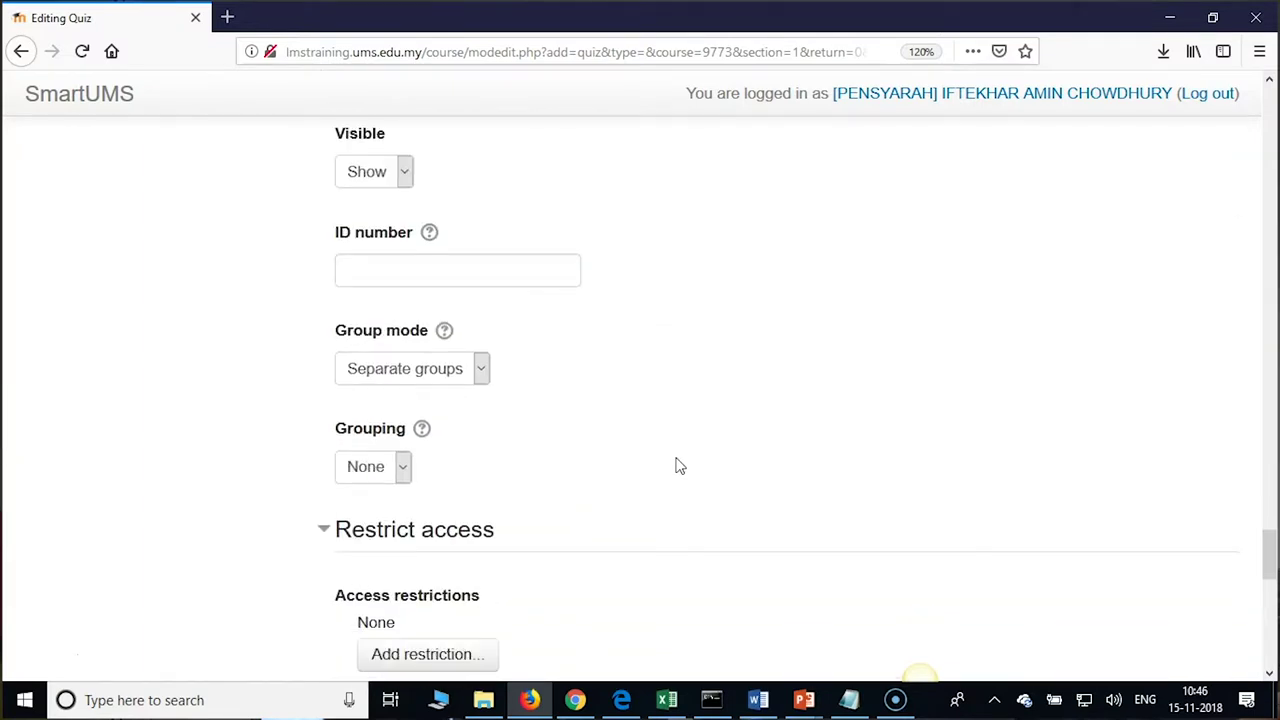
{"action": "scroll", "coordinate": [677, 463], "scroll_direction": "up", "scroll_amount": 1}
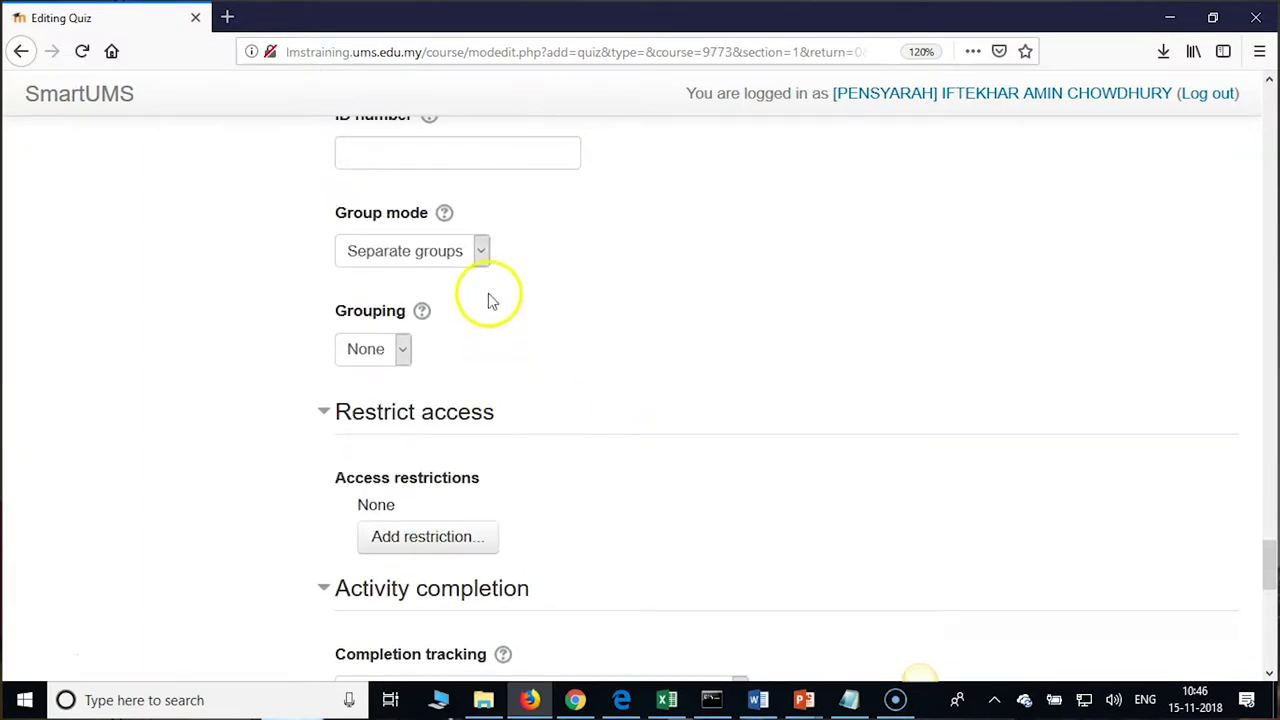
{"action": "left_click", "coordinate": [480, 251]}
{"action": "left_click", "coordinate": [402, 279]}
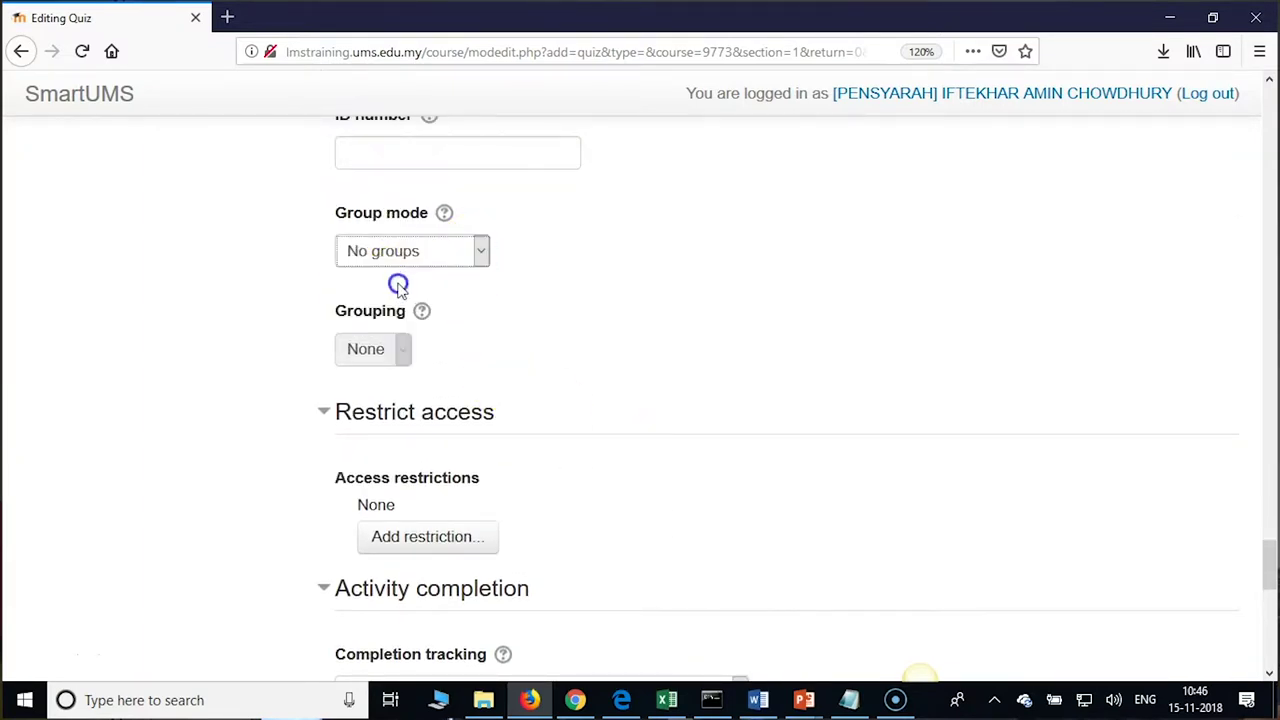
Set completion tracking to show the activity as complete when conditions are met, require a grade, and save and display the quiz.
{"action": "scroll", "coordinate": [643, 348], "scroll_direction": "down", "scroll_amount": 2}
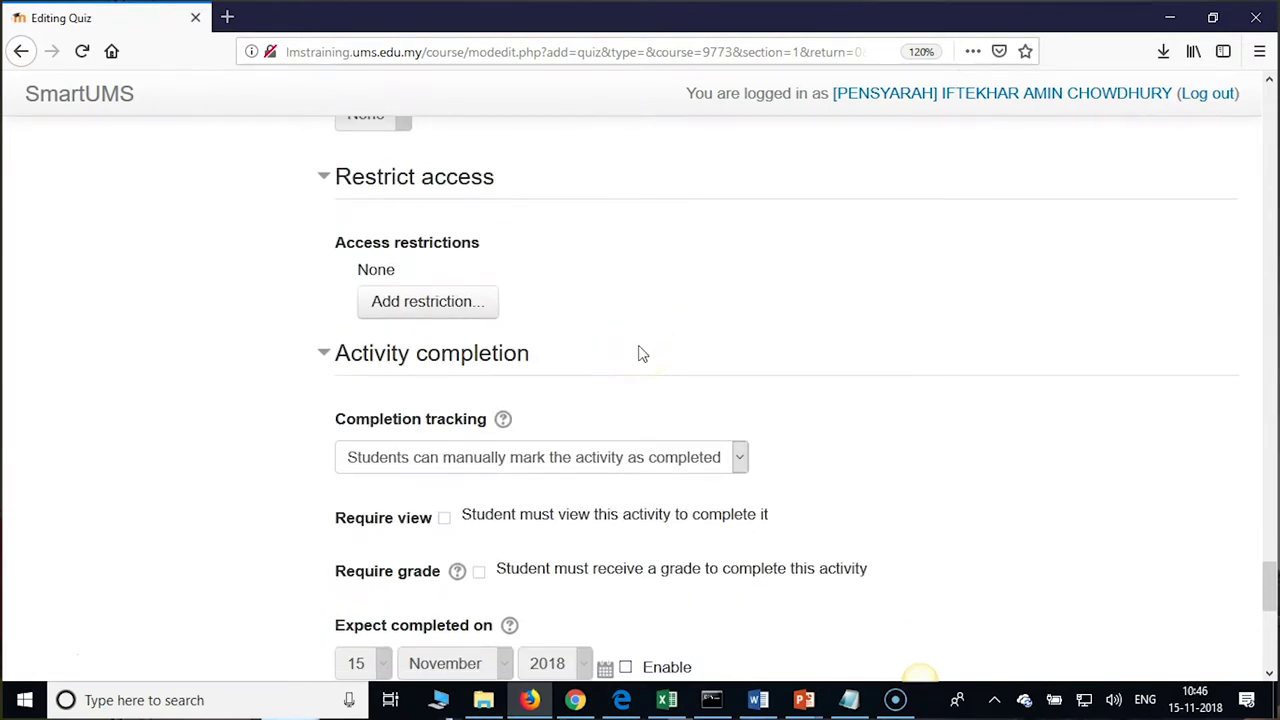
{"action": "left_click", "coordinate": [715, 467]}
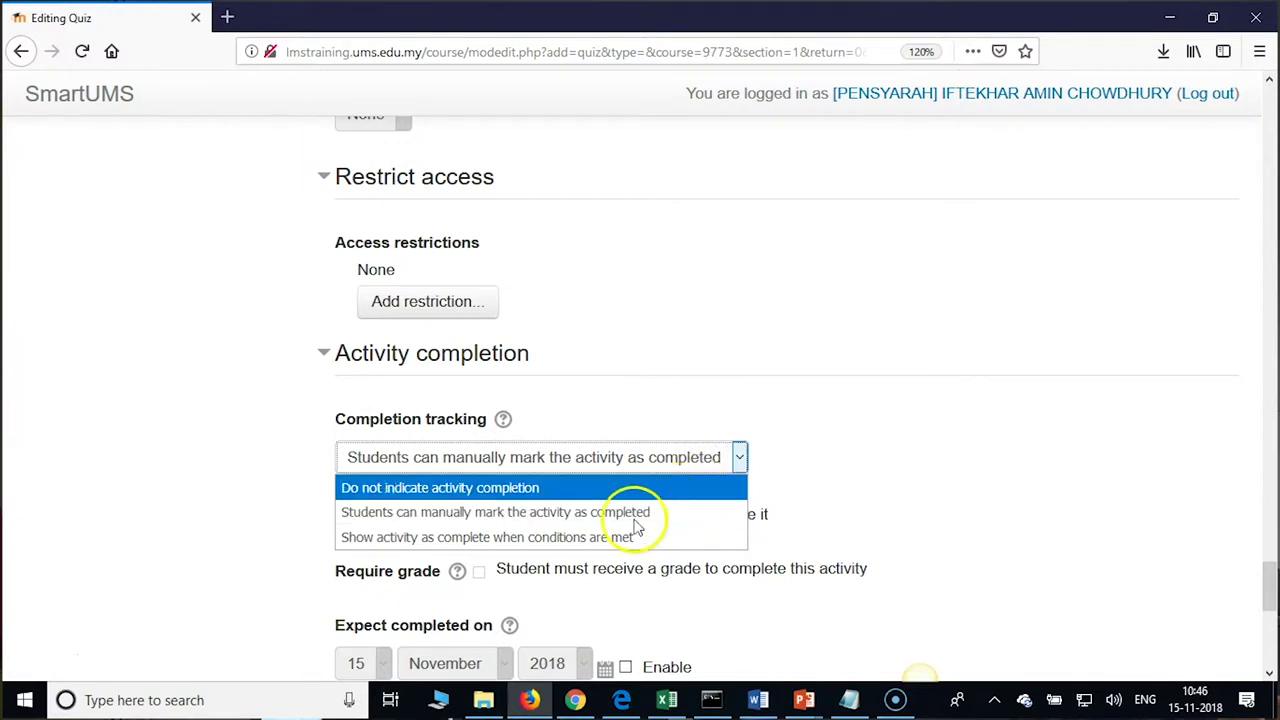
{"action": "left_click", "coordinate": [545, 537]}
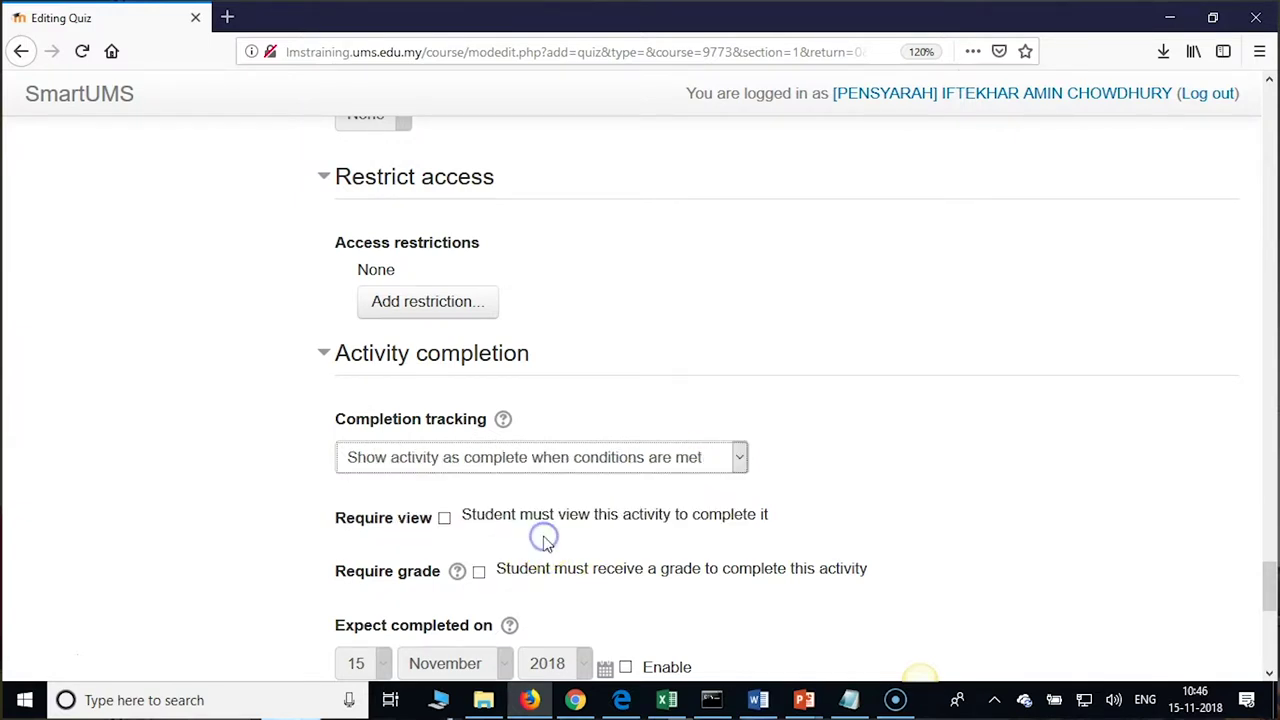
{"action": "scroll", "coordinate": [530, 535], "scroll_direction": "down", "scroll_amount": 2}
{"action": "left_click", "coordinate": [478, 454]}
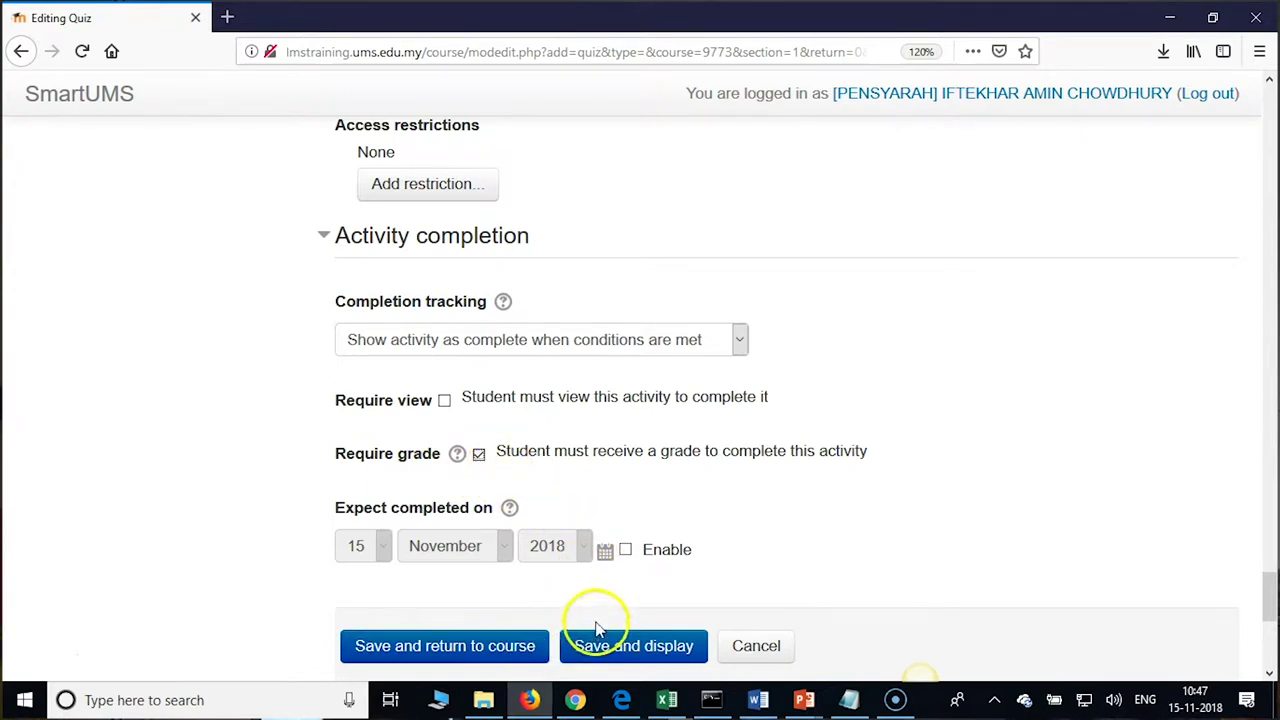
{"action": "left_click", "coordinate": [668, 657]}
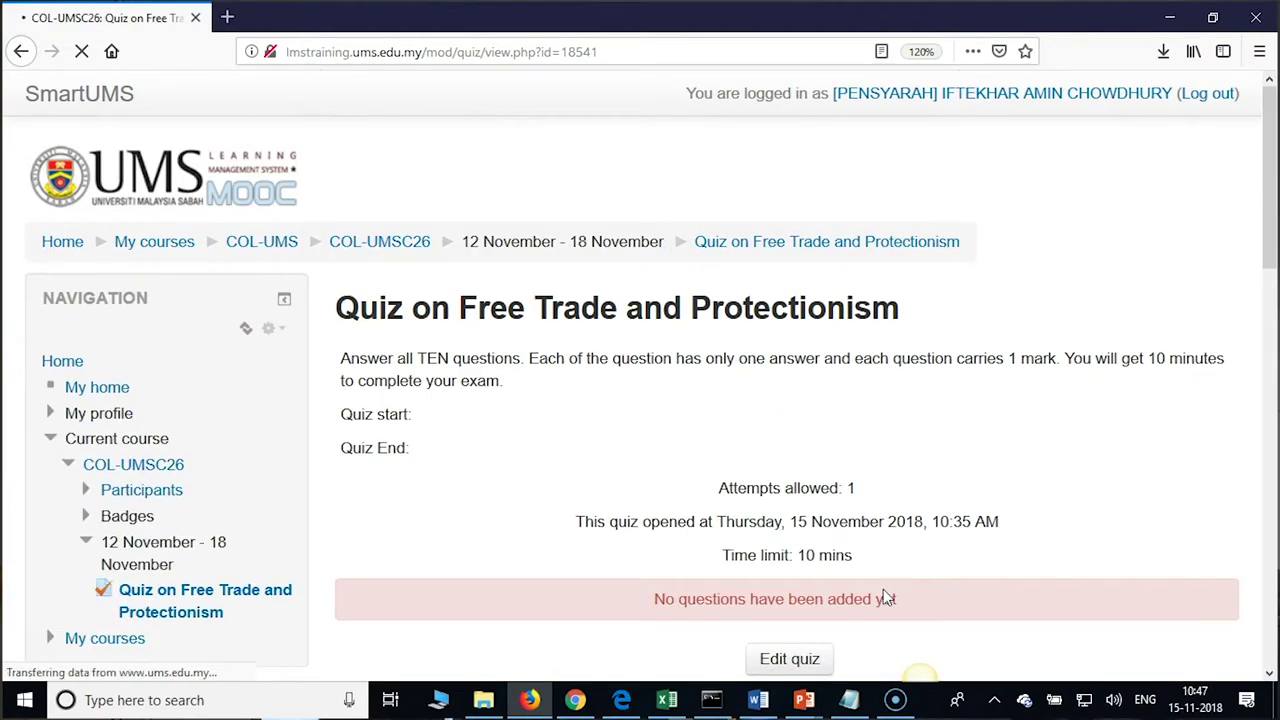
Open a preview of the saved quiz from its quiz administration options.
{"action": "scroll", "coordinate": [880, 488], "scroll_direction": "down", "scroll_amount": 3}
{"action": "scroll", "coordinate": [880, 488], "scroll_direction": "down", "scroll_amount": 1}
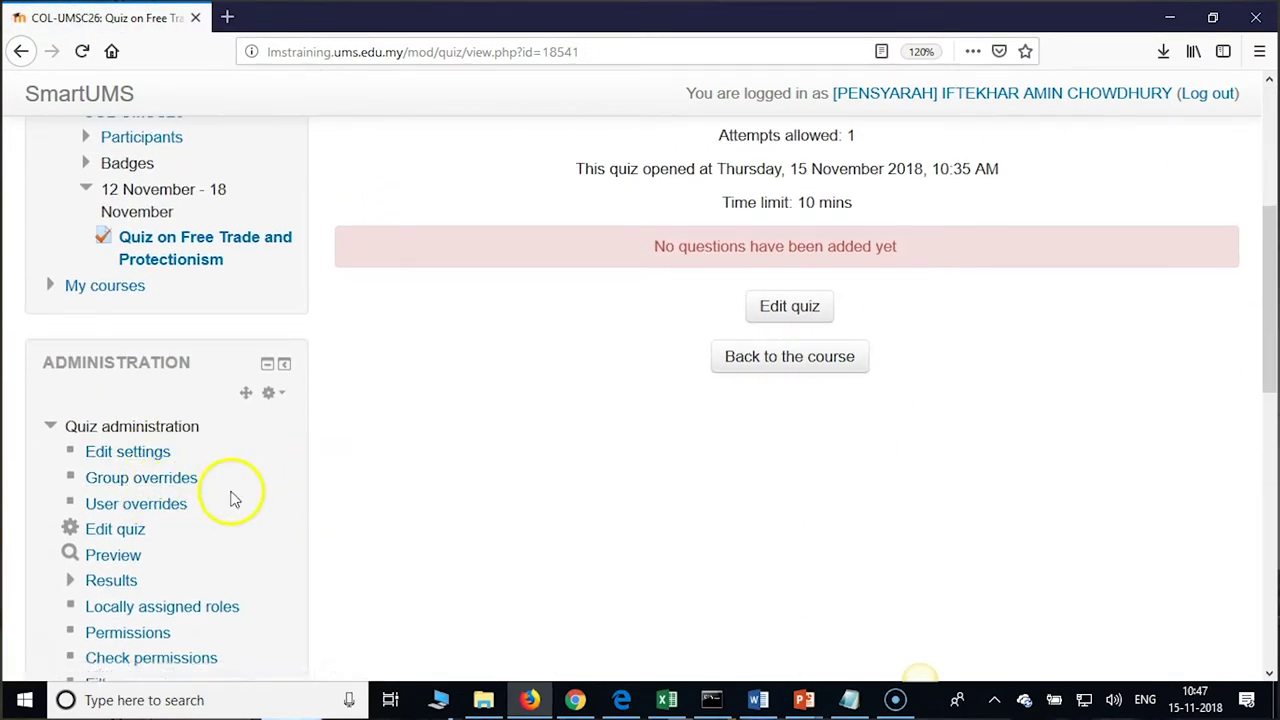
{"action": "left_click", "coordinate": [118, 558]}
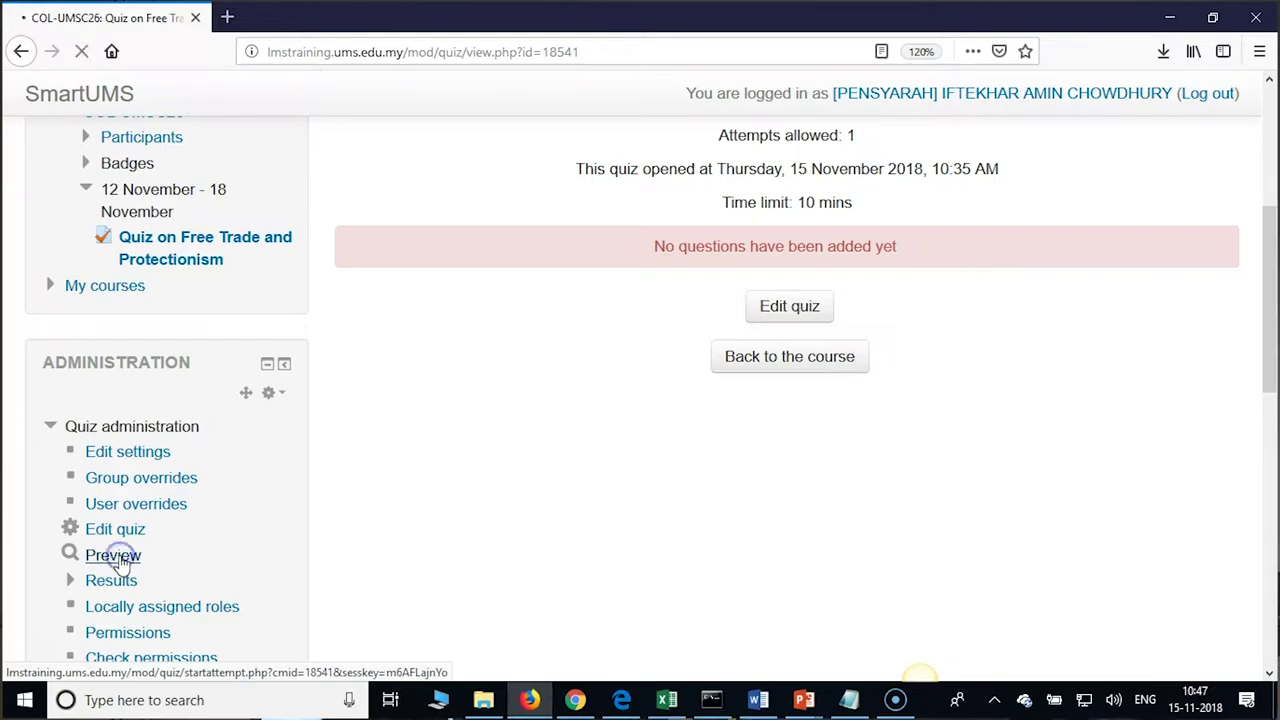